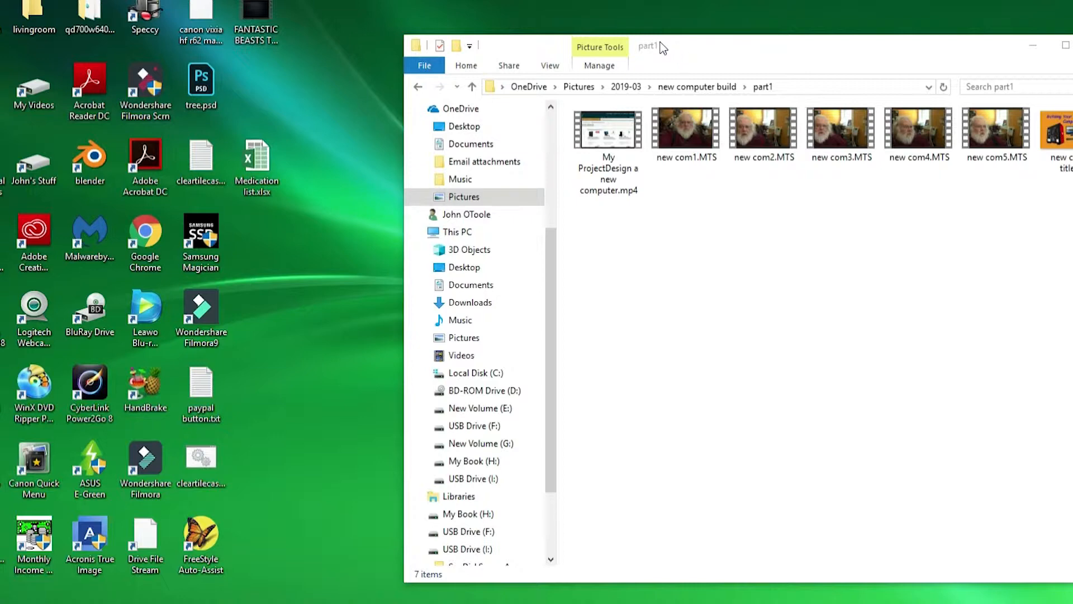
Create a sequence from new comp 1 title.jpg and place new com1.MTS directly after the title on V1
{"action": "left_click_drag", "start_coordinate": [687, 50], "coordinate": [1072, 47]}
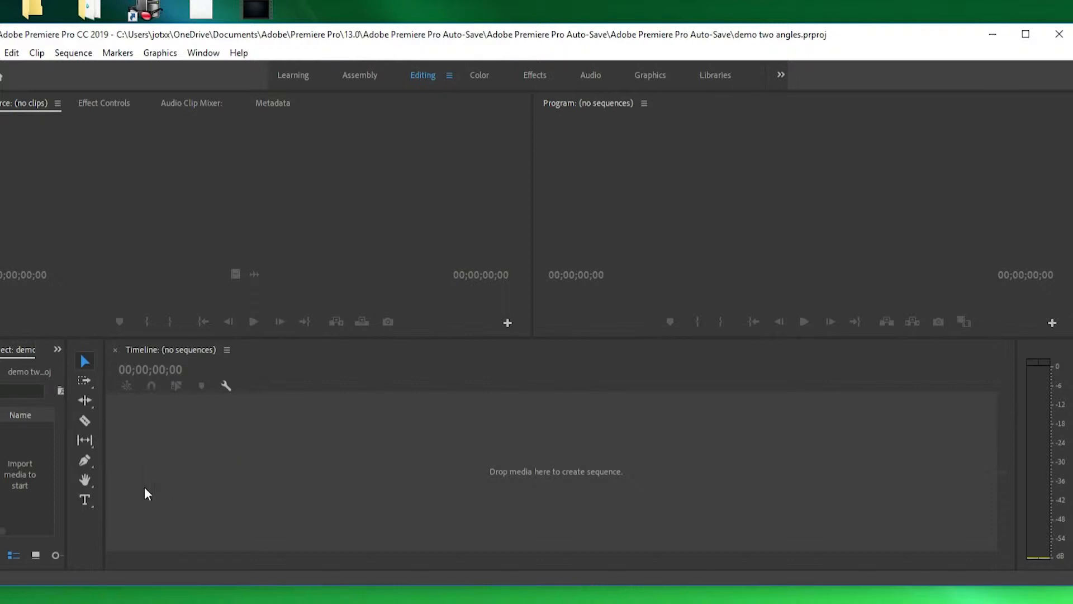
{"action": "left_click_drag", "start_coordinate": [66, 476], "coordinate": [103, 481]}
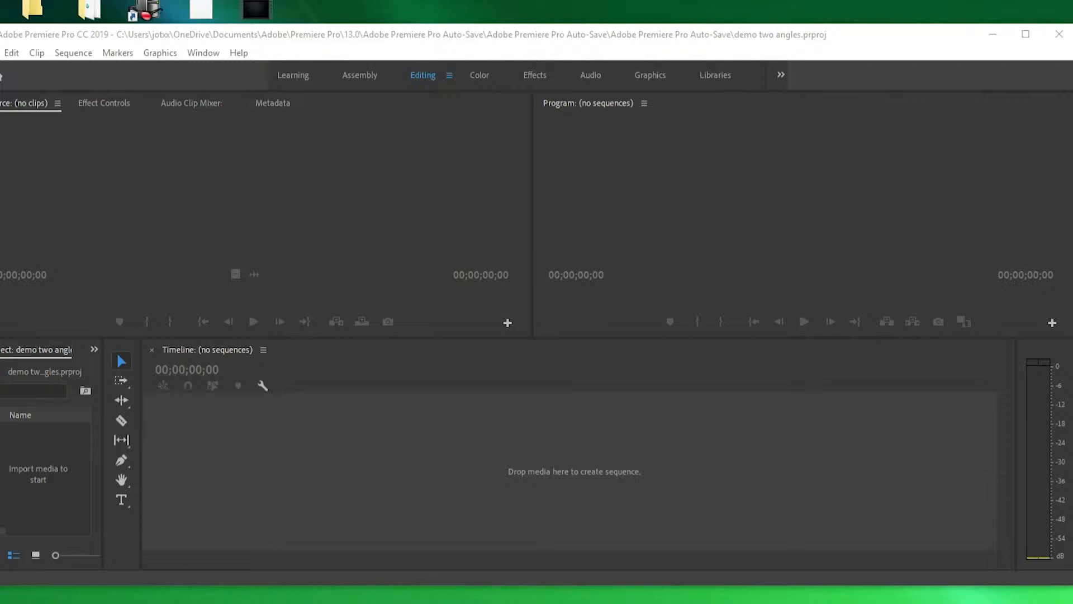
{"action": "left_click_drag", "start_coordinate": [1065, 201], "coordinate": [197, 199]}
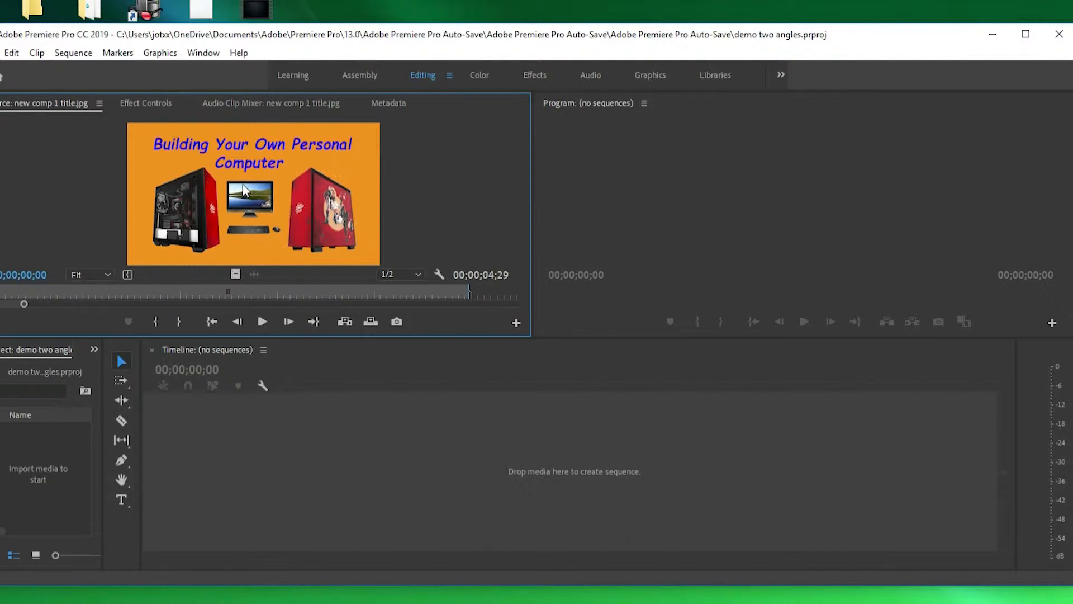
{"action": "left_click_drag", "start_coordinate": [244, 193], "coordinate": [162, 457]}
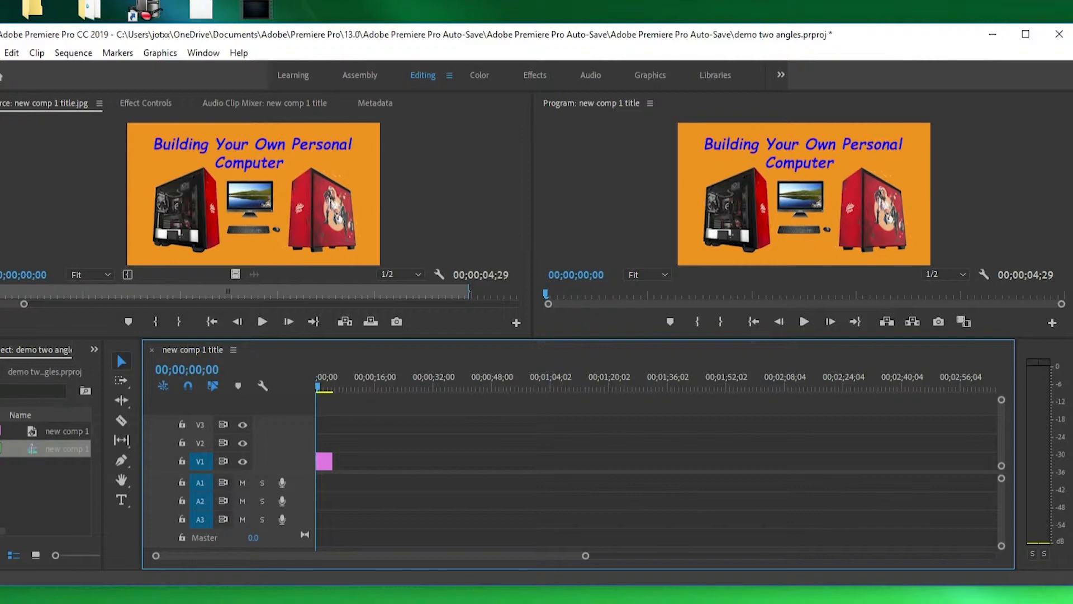
{"action": "left_click_drag", "start_coordinate": [1072, 280], "coordinate": [337, 472]}
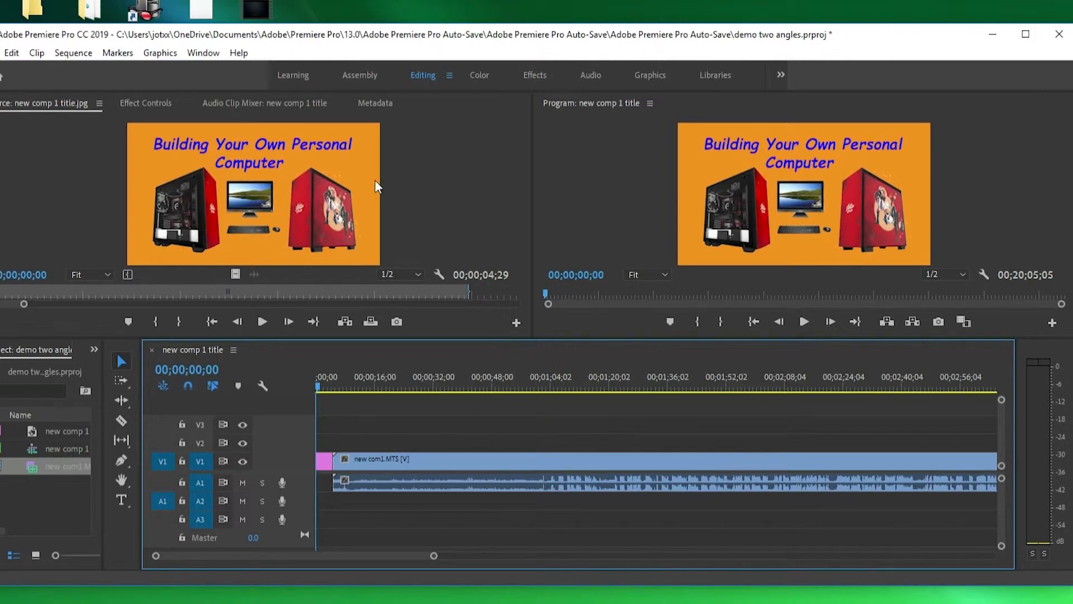
Apply the DeHummer and DeNoise audio effects to the audio of new com1.MTS
{"action": "left_click", "coordinate": [536, 76]}
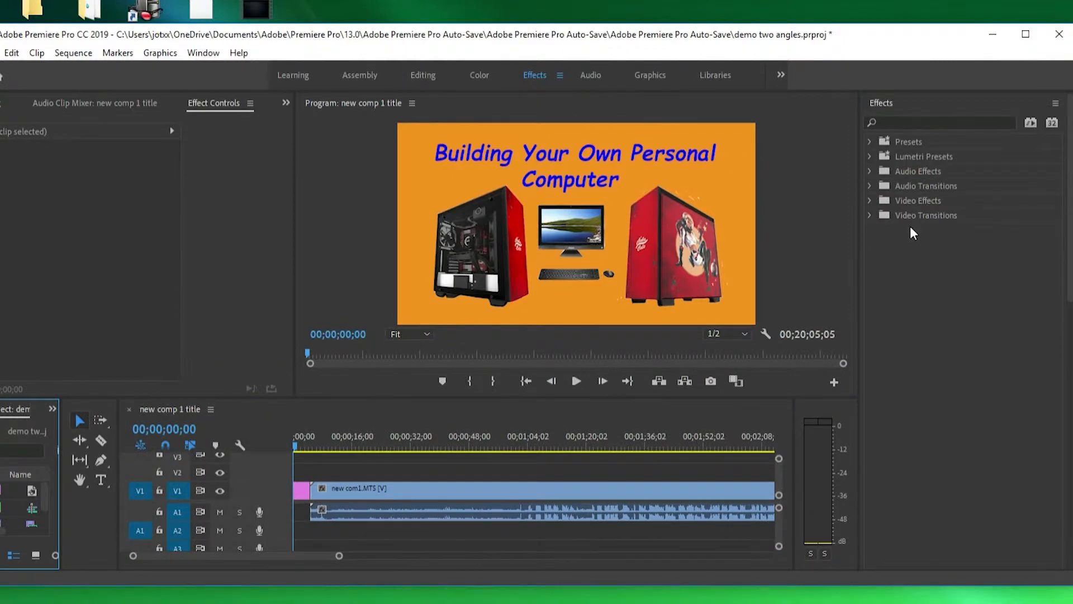
{"action": "left_click", "coordinate": [868, 171]}
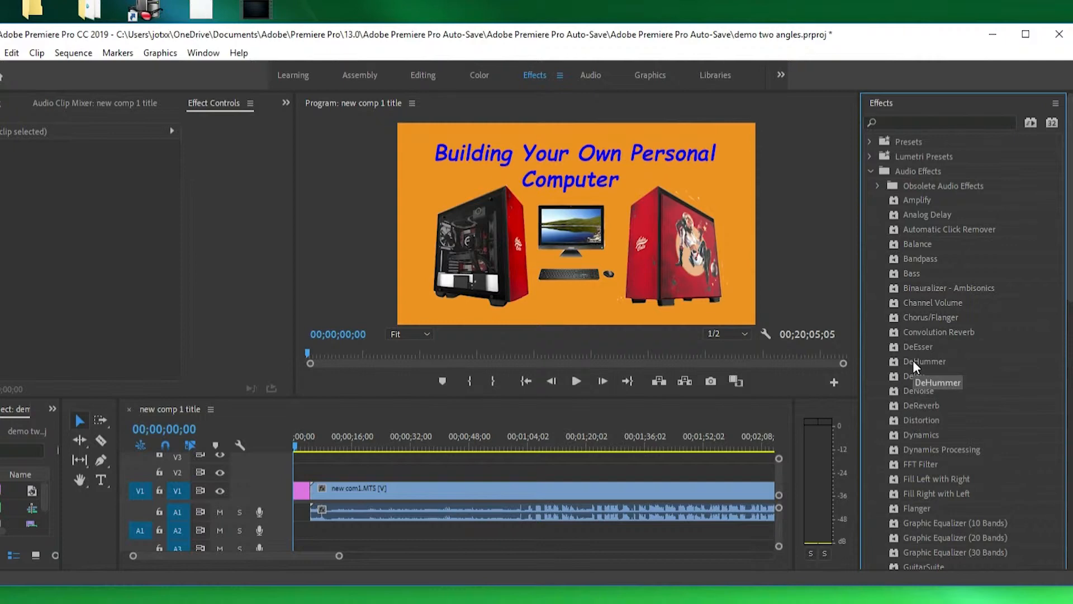
{"action": "left_click_drag", "start_coordinate": [913, 361], "coordinate": [450, 512]}
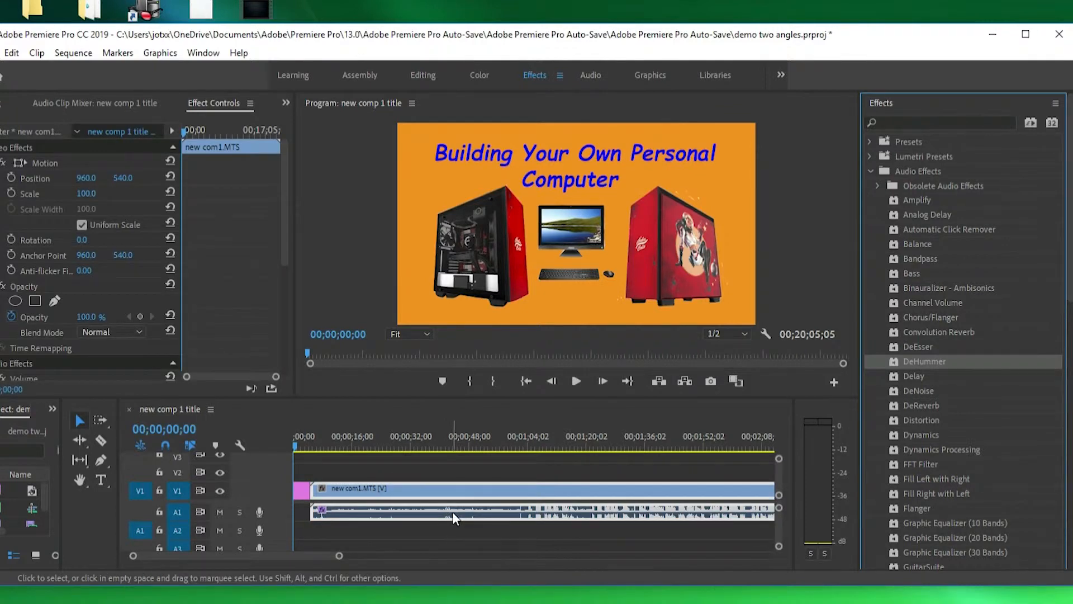
{"action": "left_click_drag", "start_coordinate": [918, 390], "coordinate": [480, 512]}
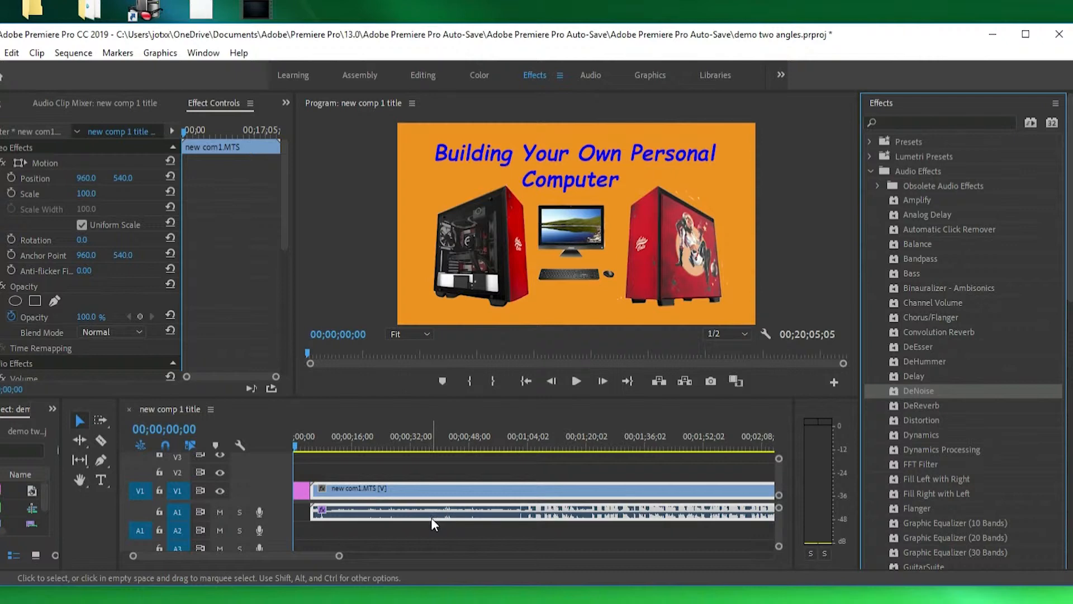
Add a marker to new com1.MTS at 00;01;01;12, where its usable content begins
{"action": "left_click", "coordinate": [296, 446]}
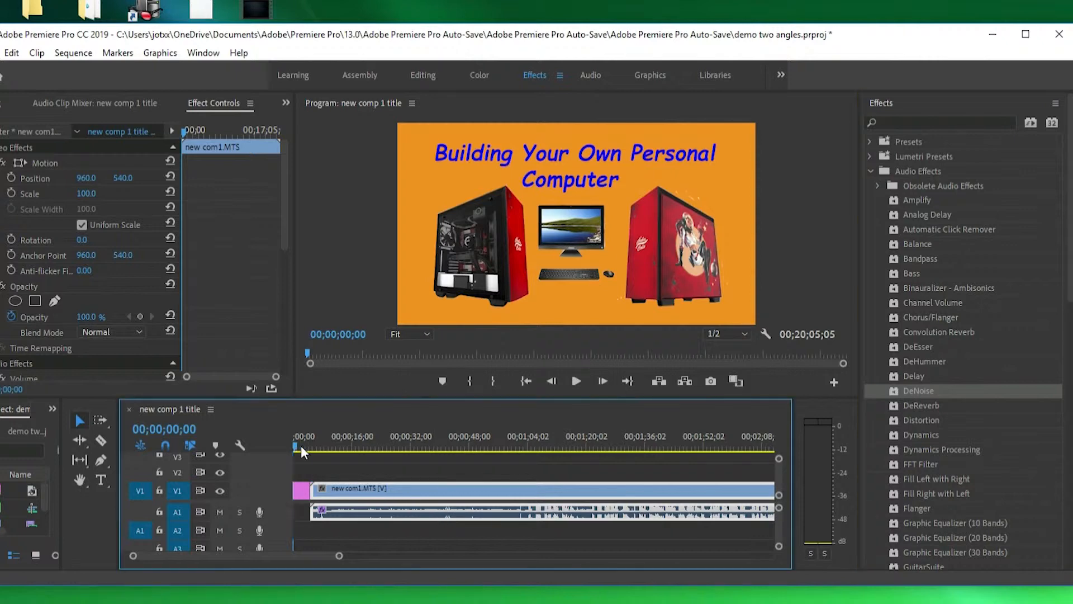
{"action": "left_click_drag", "start_coordinate": [297, 444], "coordinate": [522, 450]}
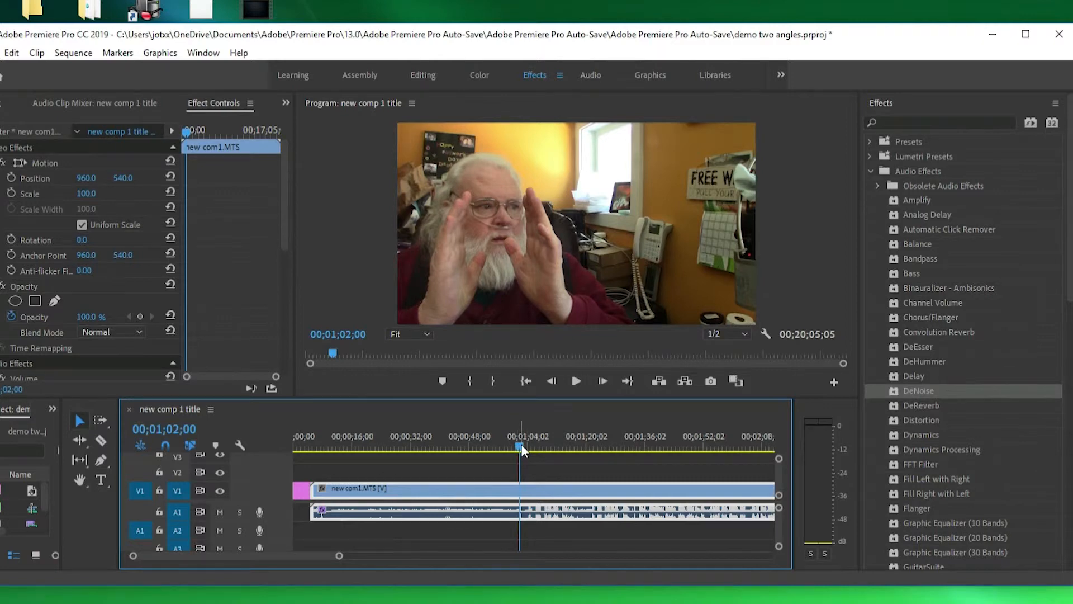
{"action": "left_click_drag", "start_coordinate": [522, 446], "coordinate": [520, 445]}
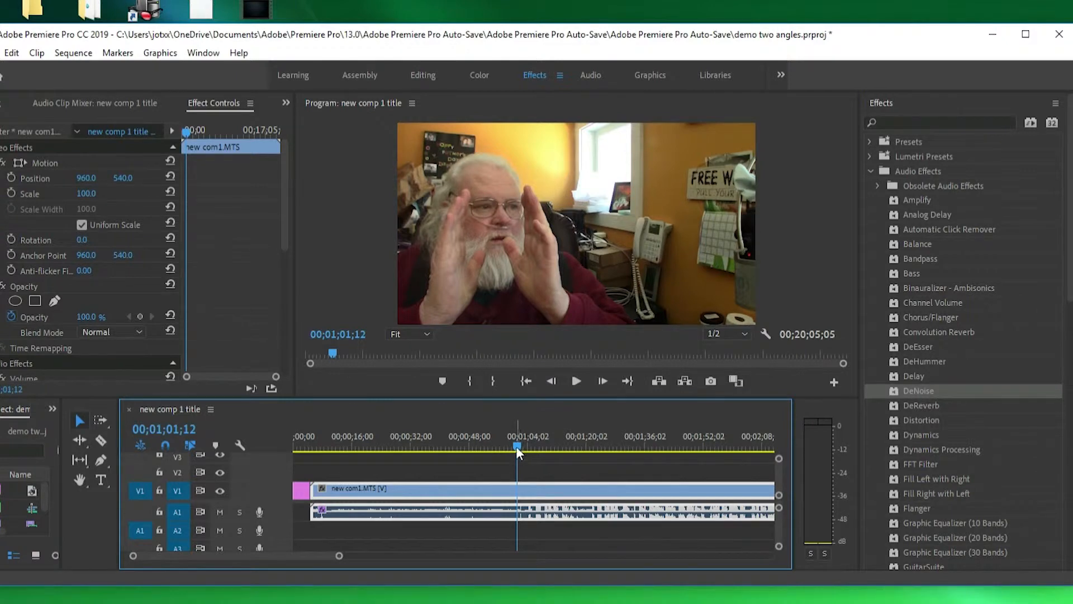
{"action": "key", "text": "m"}
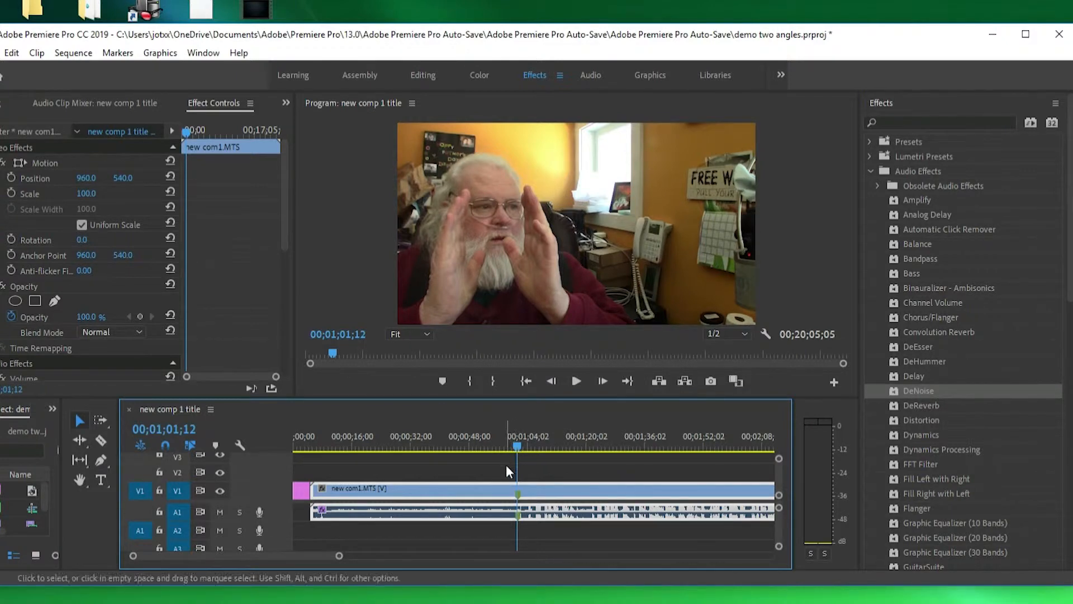
Trim the start of new com1.MTS to the marker and move the clip back against the title image
{"action": "mouse_move", "coordinate": [515, 444]}
{"action": "left_mouse_down"}
{"action": "mouse_move", "coordinate": [469, 444]}
{"action": "mouse_move", "coordinate": [516, 444]}
{"action": "left_mouse_up"}
{"action": "left_click_drag", "start_coordinate": [317, 488], "coordinate": [519, 490]}
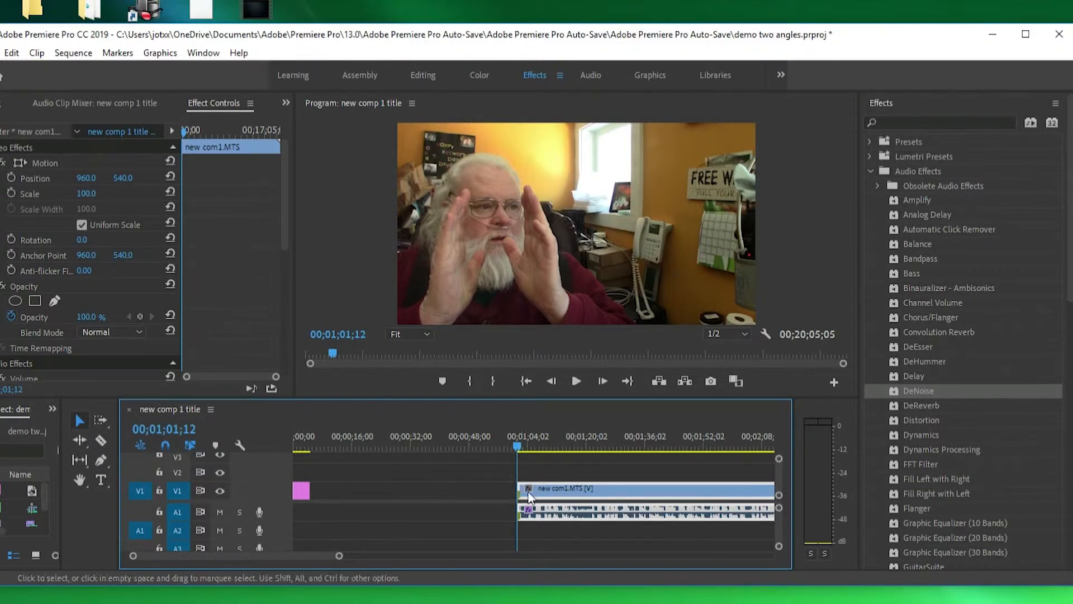
{"action": "left_click_drag", "start_coordinate": [622, 486], "coordinate": [423, 494]}
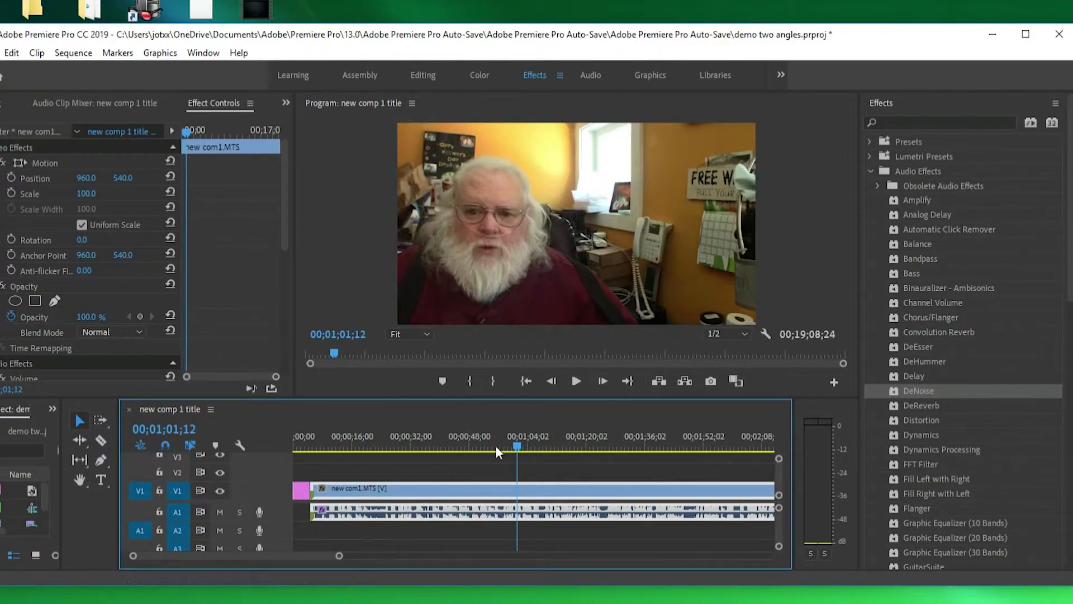
Enlarge the timeline area and place My ProjectDesign a new computer.mp4 at the start of V2
{"action": "left_click_drag", "start_coordinate": [493, 399], "coordinate": [490, 353]}
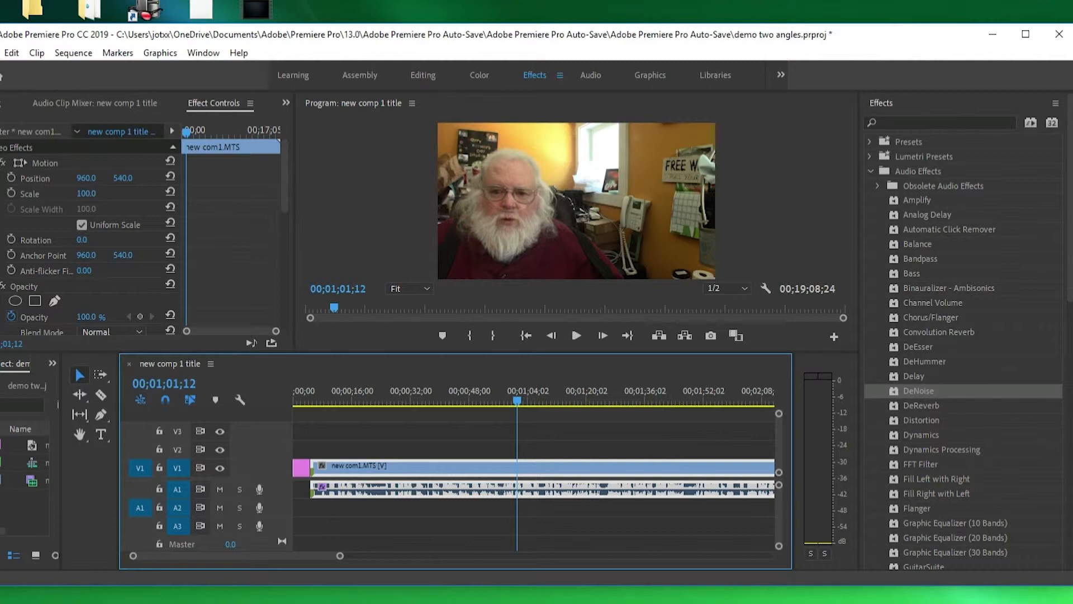
{"action": "left_click_drag", "start_coordinate": [1072, 180], "coordinate": [301, 453]}
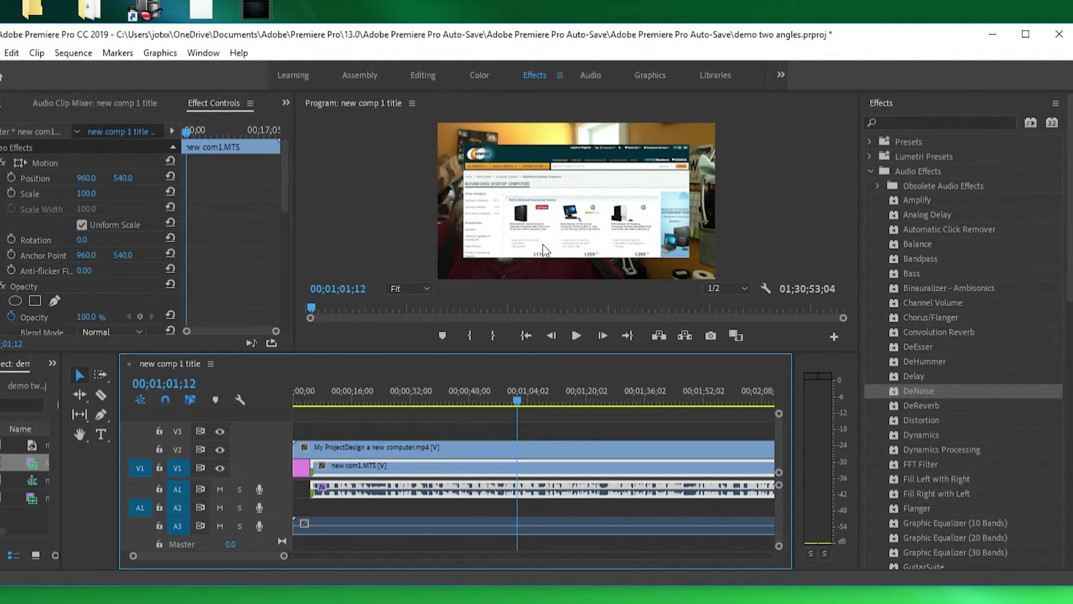
{"action": "key", "text": "ctrl+s"}
At 00;00;44;29, set the V2 screen-recording clip's scale to 141 and its position to 1062, 523 to fill the frame
{"action": "left_click_drag", "start_coordinate": [518, 404], "coordinate": [458, 403]}
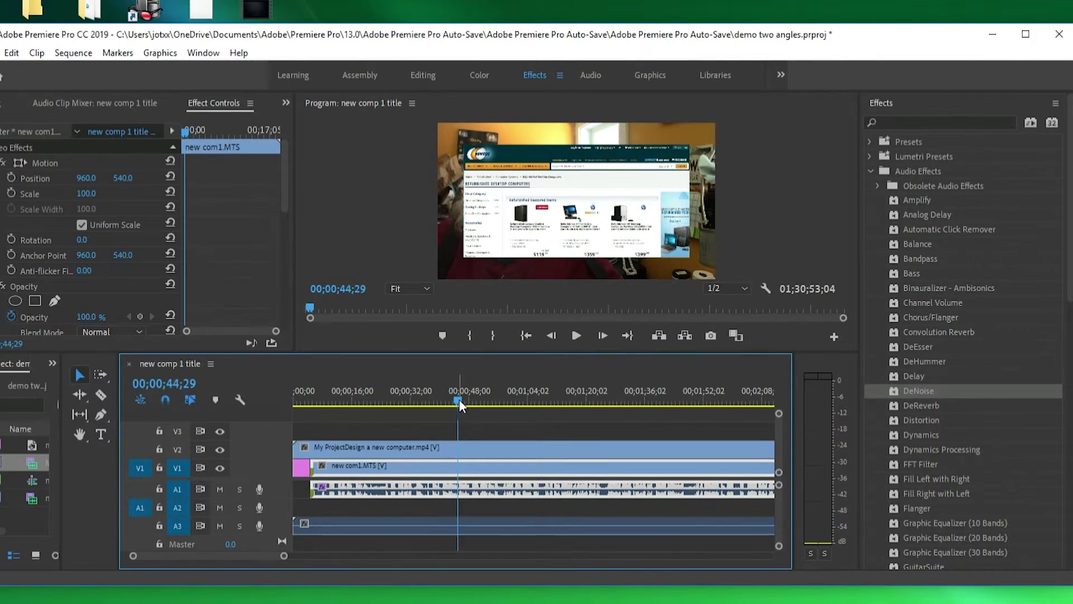
{"action": "left_click", "coordinate": [444, 447]}
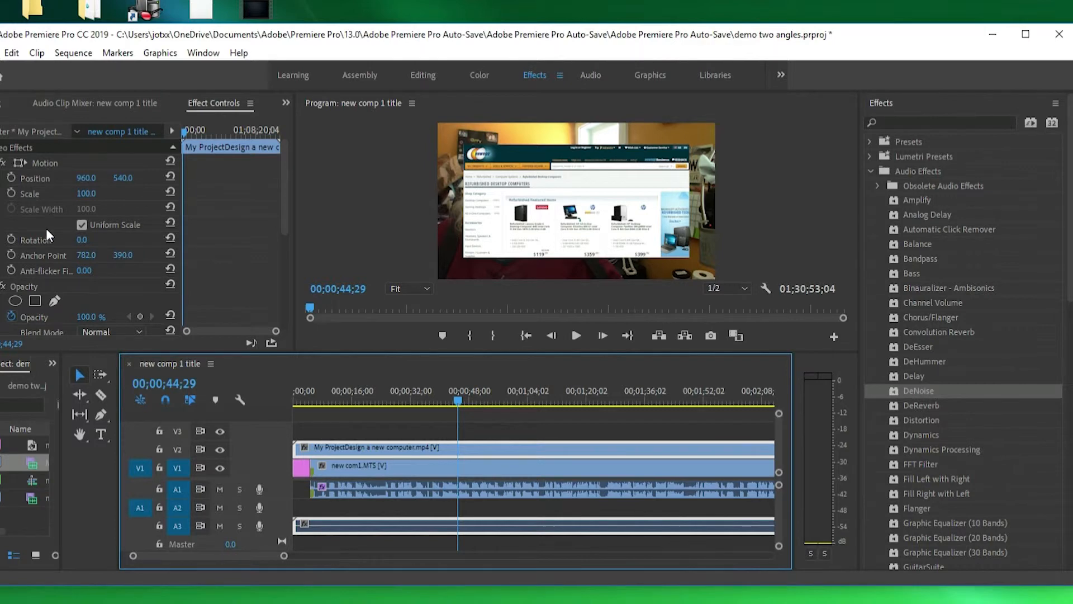
{"action": "left_click", "coordinate": [87, 196]}
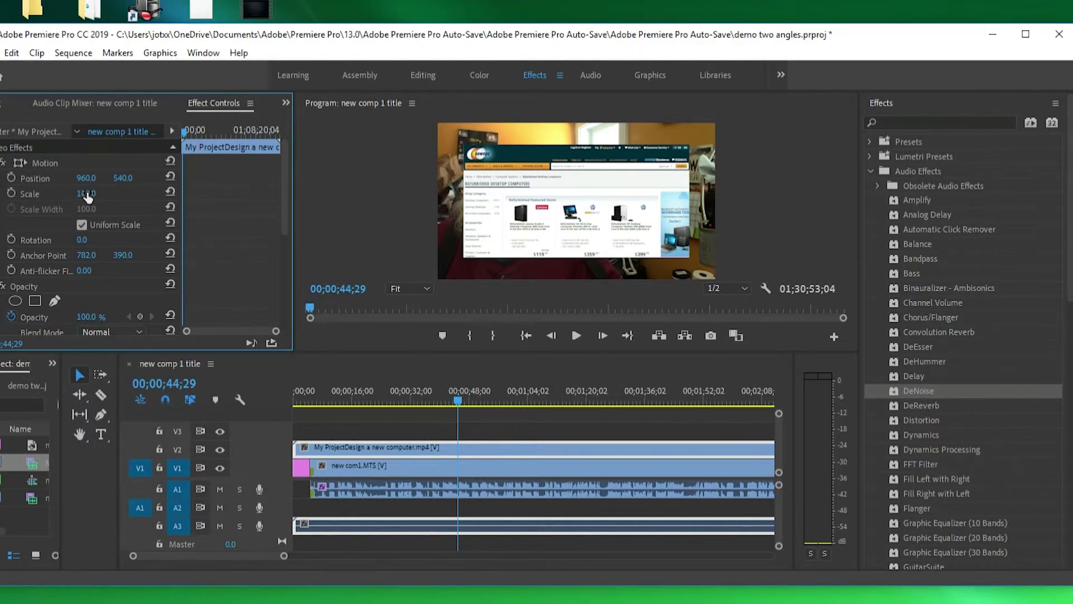
{"action": "left_click", "coordinate": [87, 194]}
{"action": "left_click", "coordinate": [138, 201]}
{"action": "left_click_drag", "start_coordinate": [86, 193], "coordinate": [86, 194]}
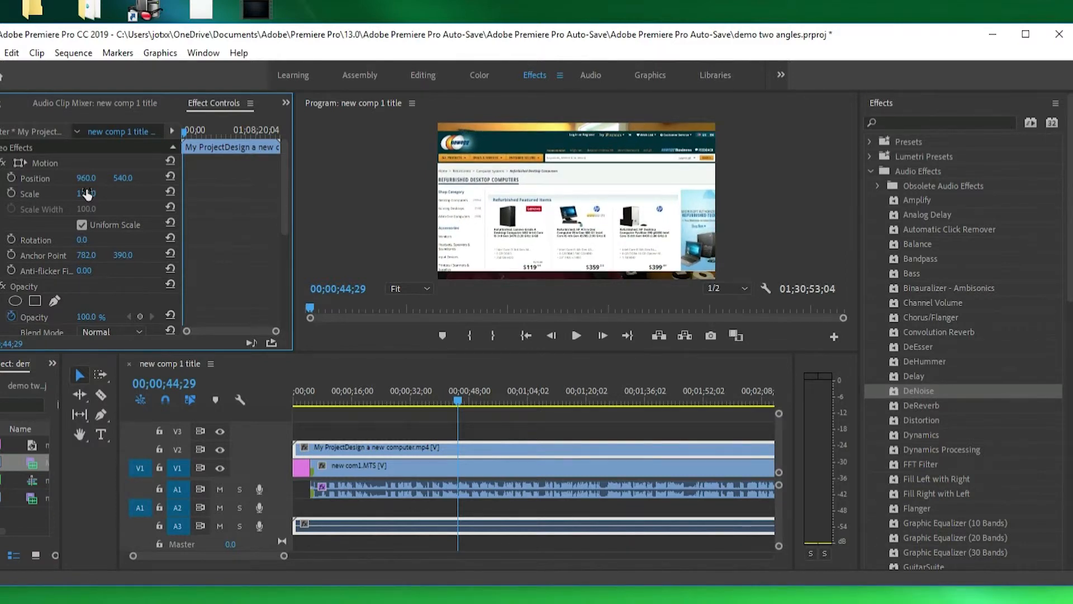
{"action": "left_click_drag", "start_coordinate": [86, 194], "coordinate": [97, 194]}
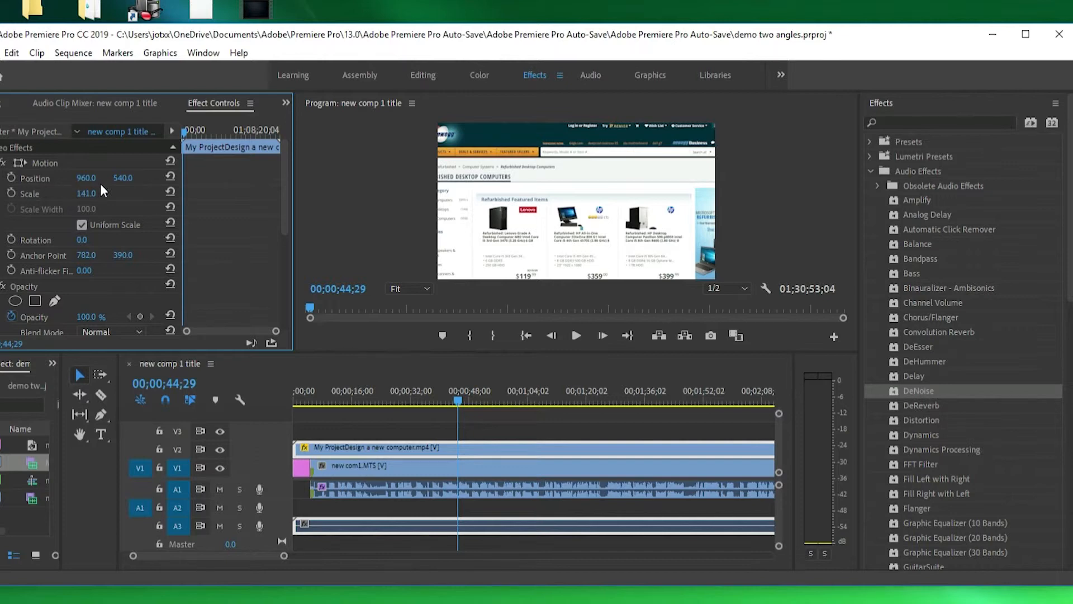
{"action": "left_click_drag", "start_coordinate": [121, 182], "coordinate": [94, 180]}
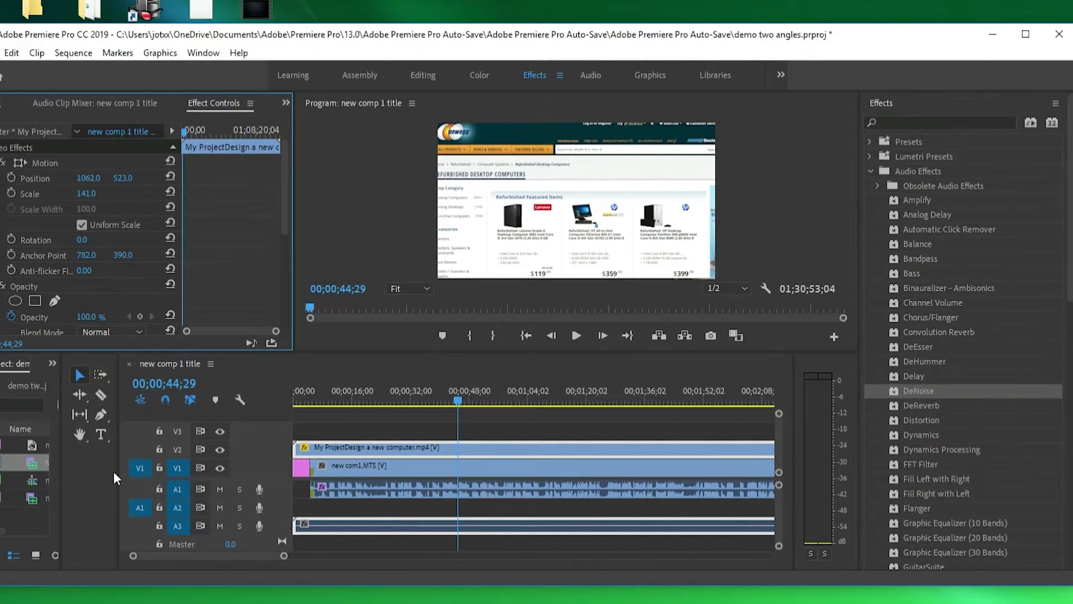
Split the V2 clip with the Razor tool at the playhead, at 00;01;17;00, and about midway between 00;01;36;02 and 00;01;52;02
{"action": "left_click_drag", "start_coordinate": [105, 473], "coordinate": [94, 467]}
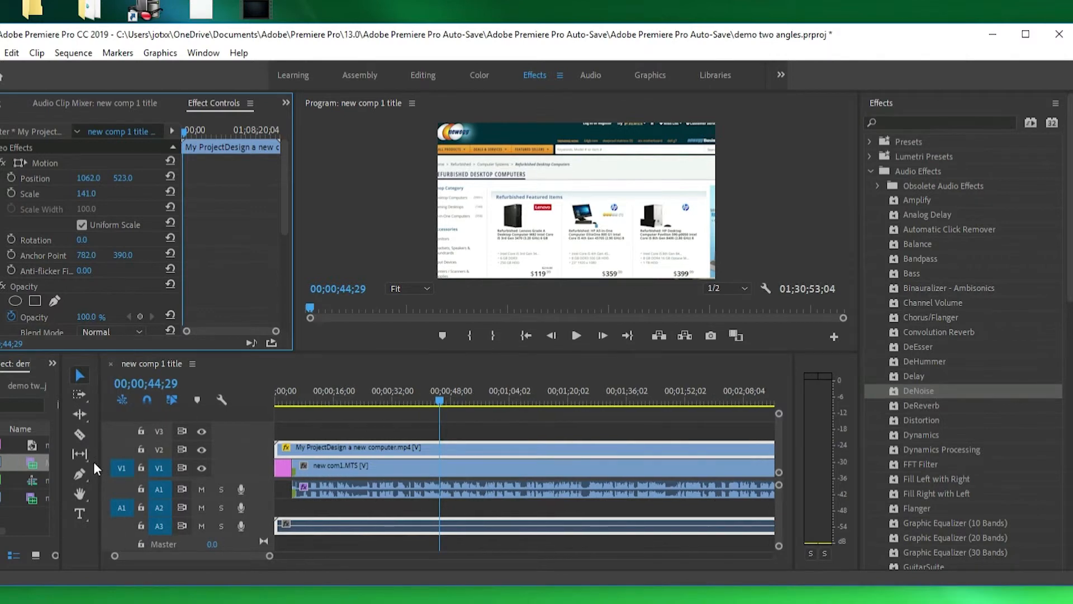
{"action": "left_click", "coordinate": [82, 434]}
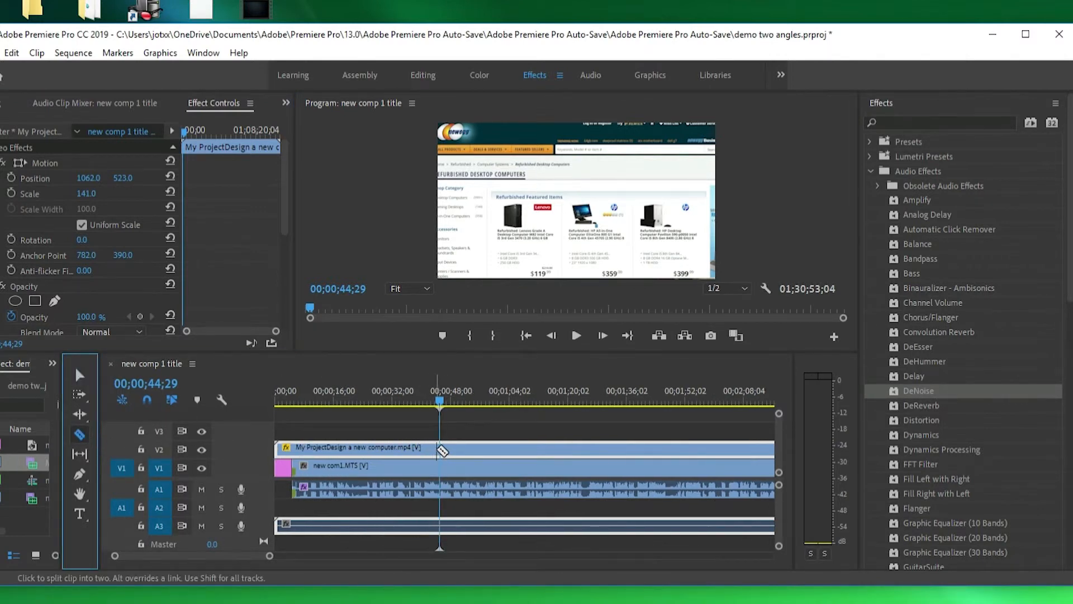
{"action": "left_click", "coordinate": [444, 449]}
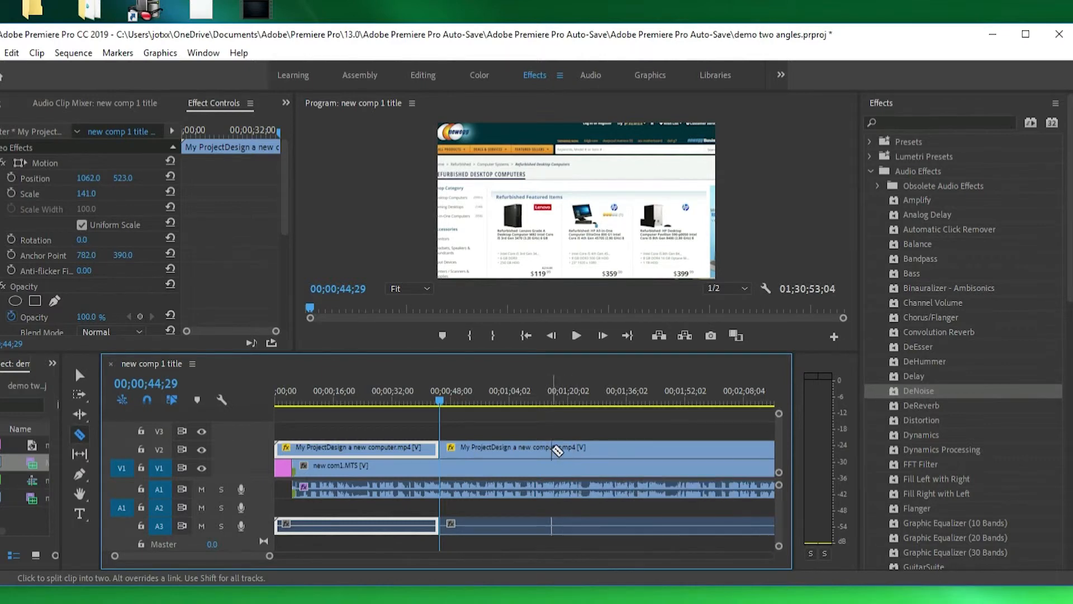
{"action": "left_click", "coordinate": [557, 448]}
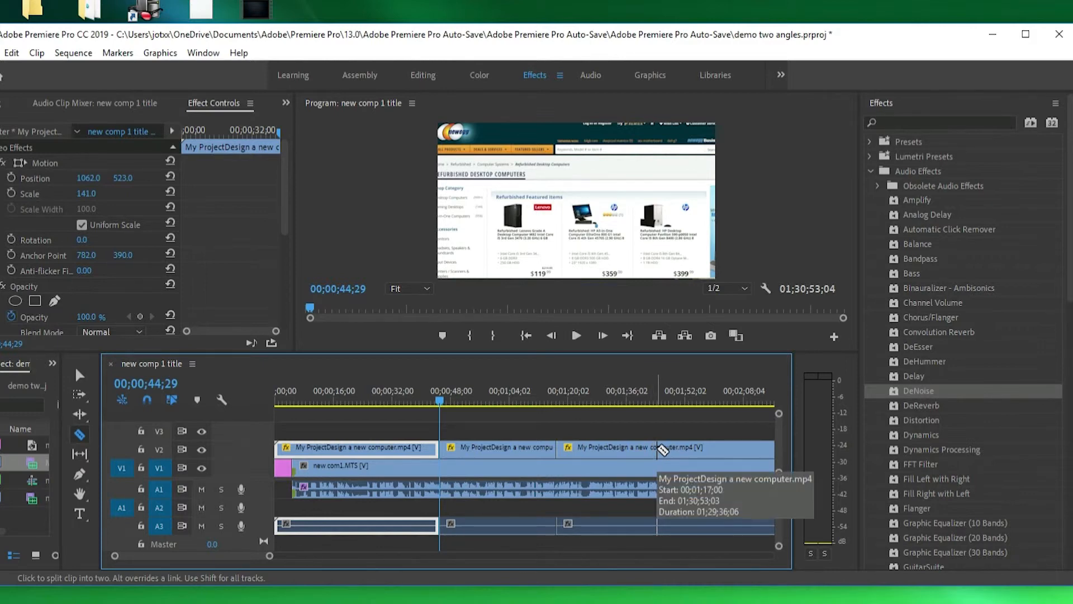
{"action": "left_click", "coordinate": [645, 447]}
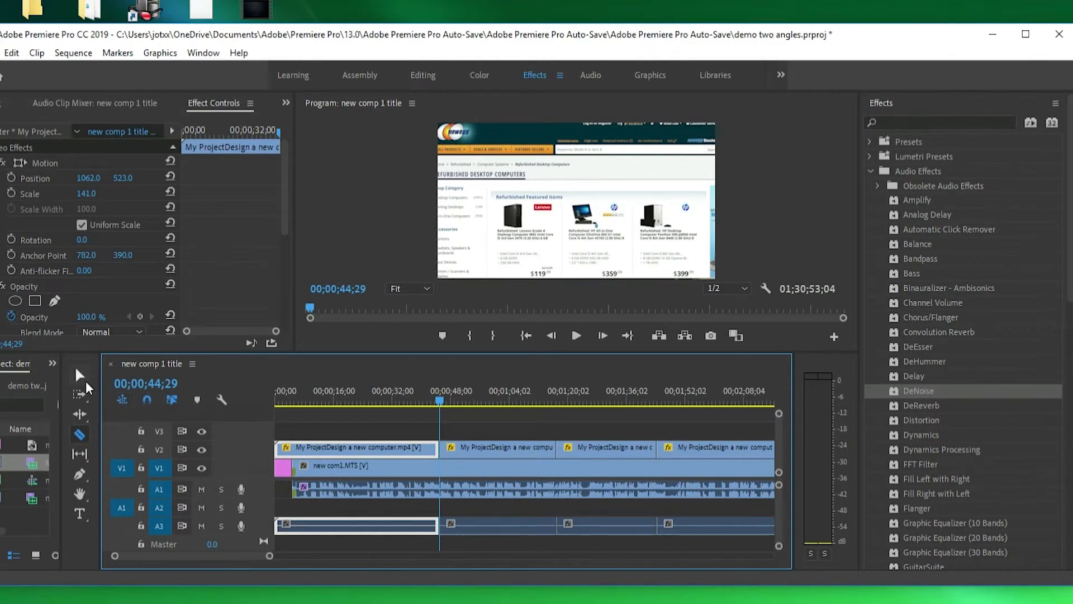
{"action": "left_click", "coordinate": [81, 376]}
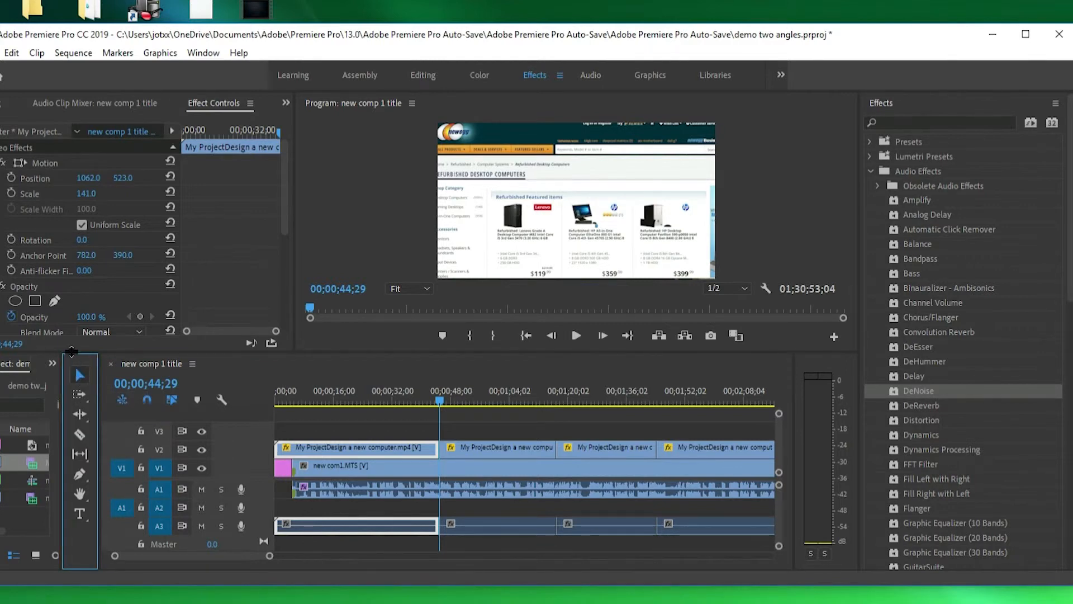
Disable the first segment of the V2 clip and scrub across its cut to 00;00;59;22 to check the angle change
{"action": "left_click", "coordinate": [363, 445]}
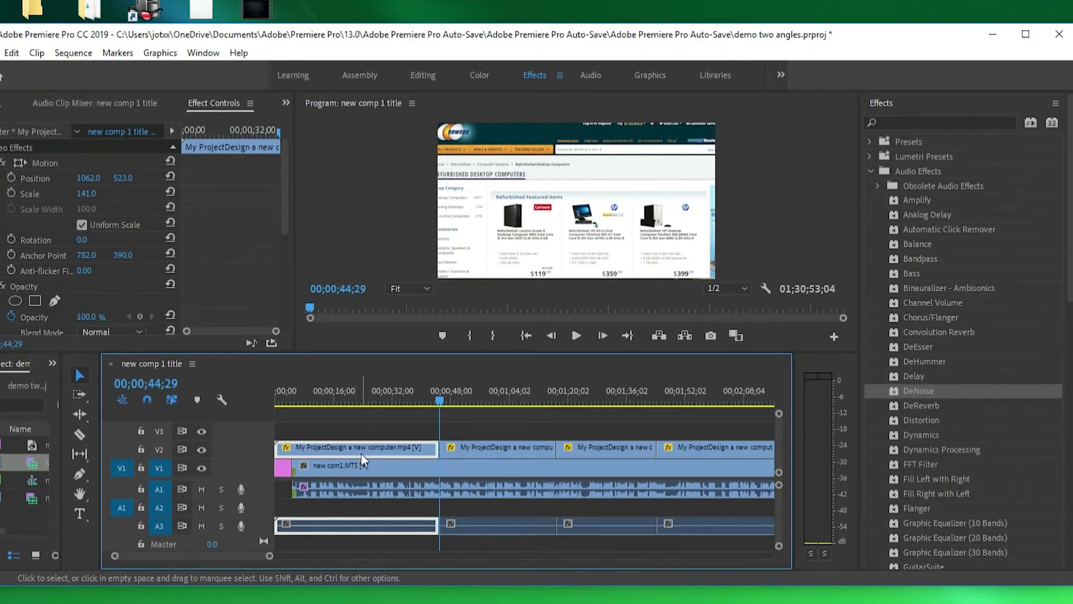
{"action": "left_click", "coordinate": [40, 56]}
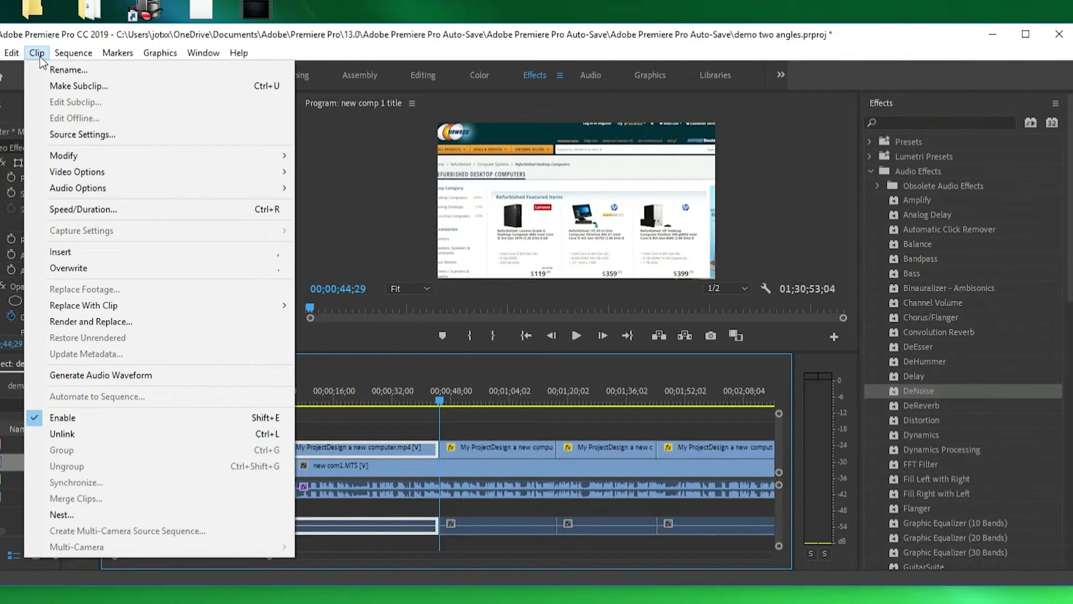
{"action": "left_click", "coordinate": [55, 418]}
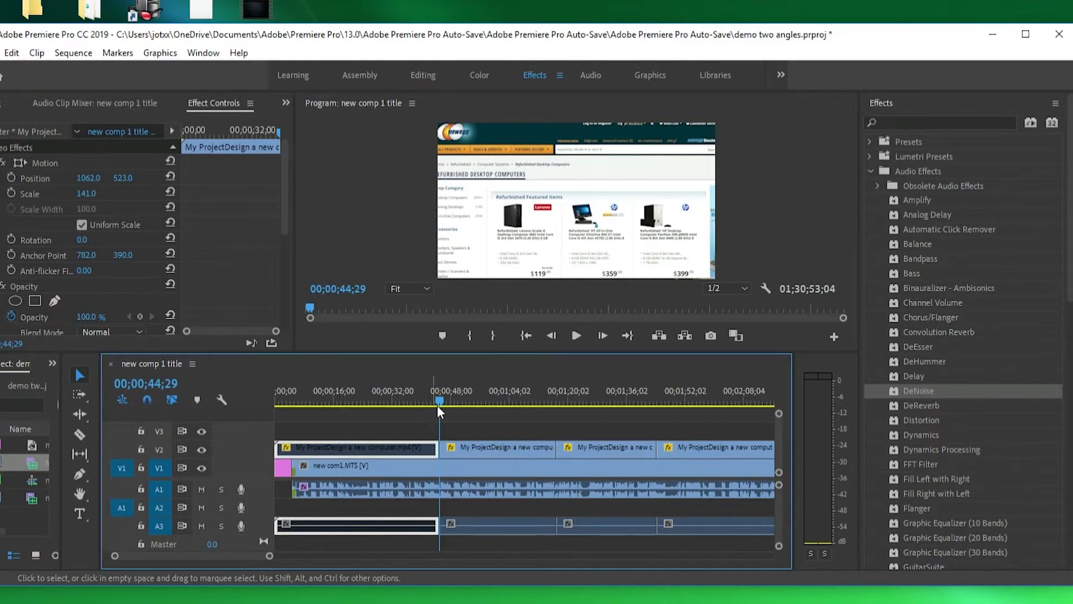
{"action": "left_click_drag", "start_coordinate": [439, 400], "coordinate": [338, 414]}
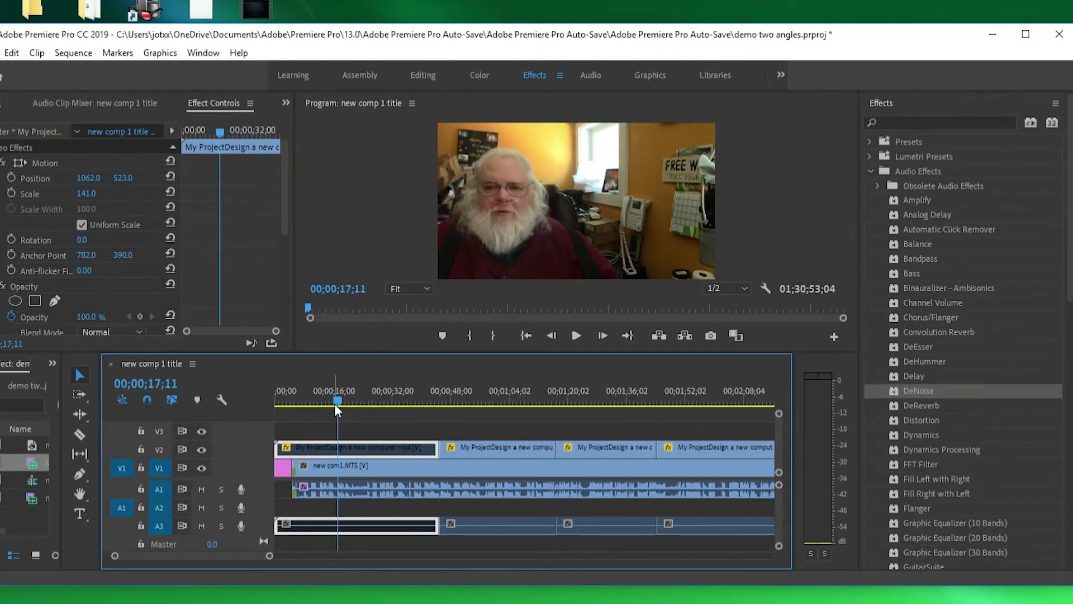
{"action": "left_click_drag", "start_coordinate": [338, 399], "coordinate": [392, 401]}
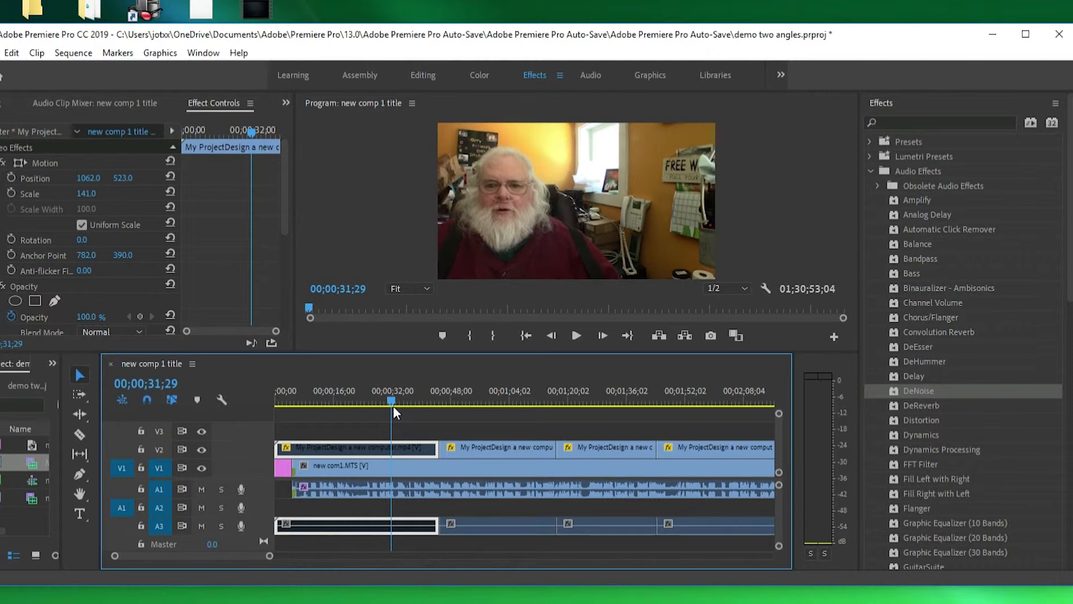
{"action": "left_click_drag", "start_coordinate": [392, 398], "coordinate": [494, 399]}
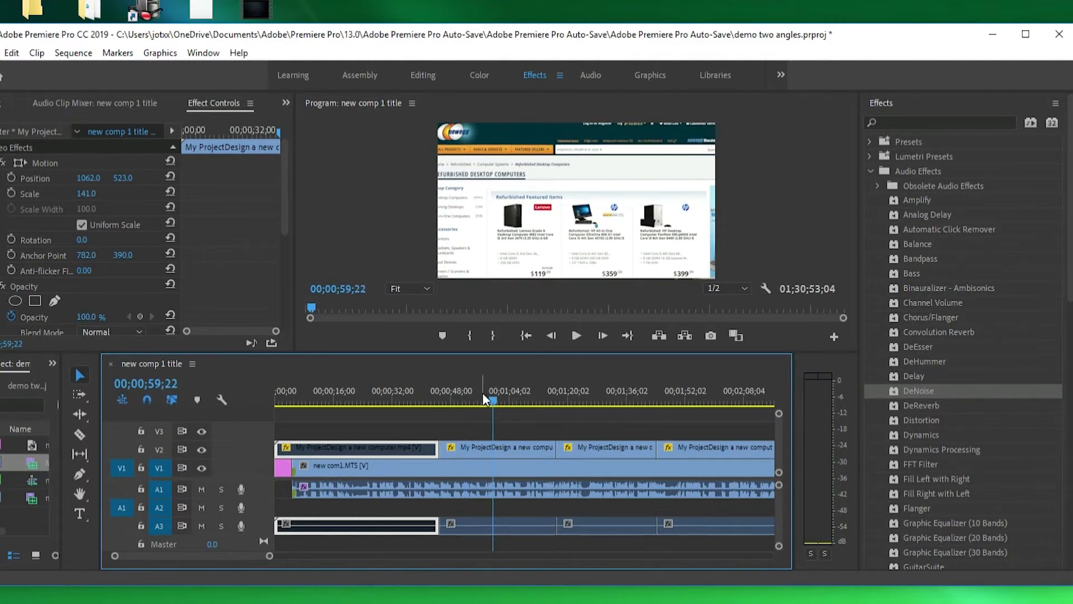
Move the playhead to 00;01;31;23 and disable the third segment of the V2 screen-recording clip
{"action": "left_click_drag", "start_coordinate": [494, 398], "coordinate": [611, 436]}
{"action": "left_click", "coordinate": [613, 449]}
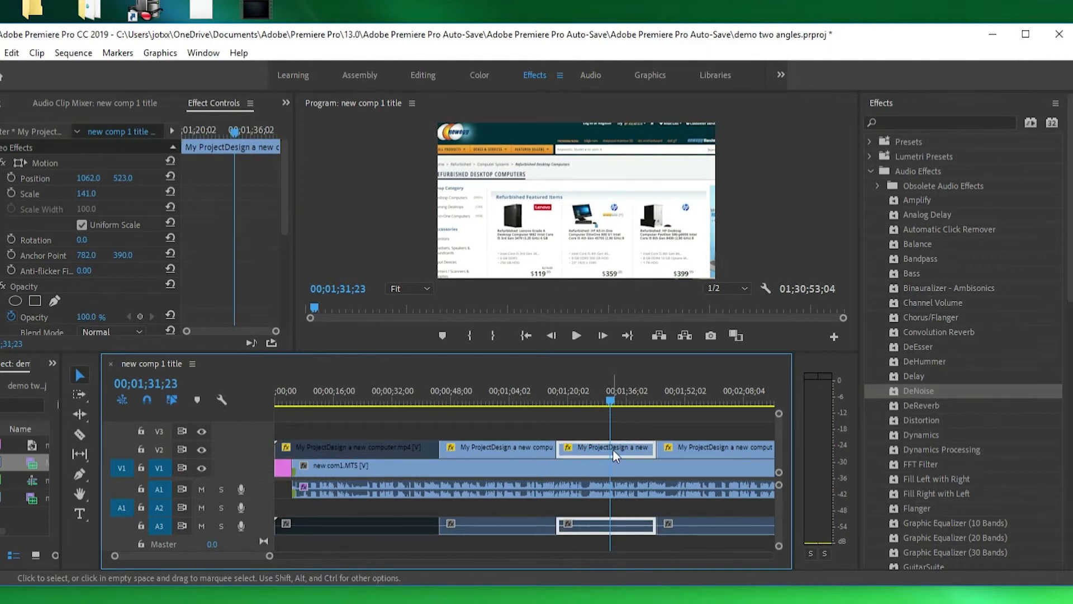
{"action": "left_click", "coordinate": [37, 52]}
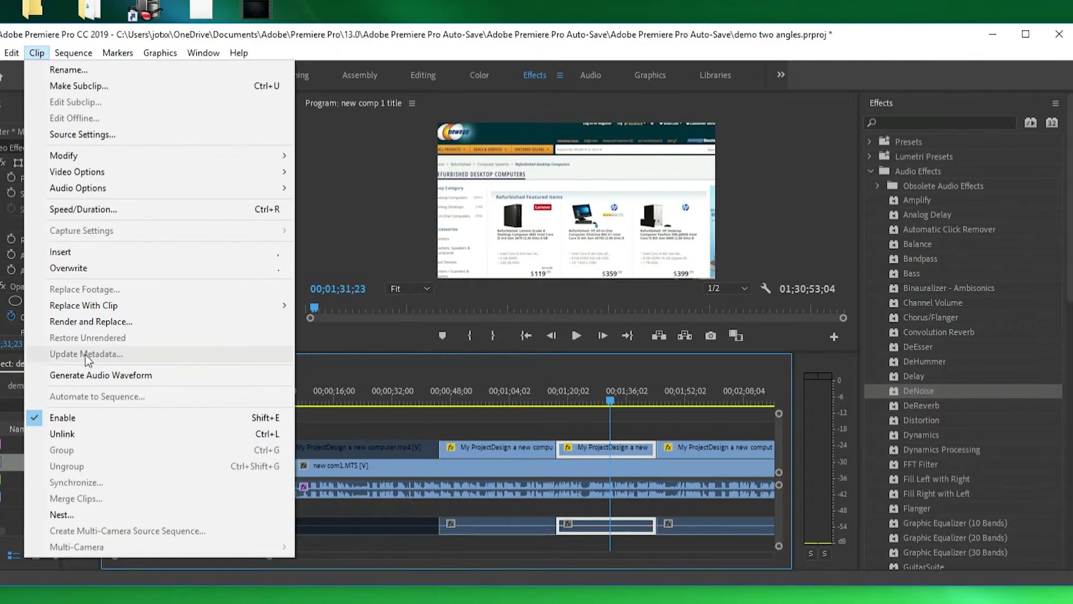
{"action": "left_click", "coordinate": [81, 413]}
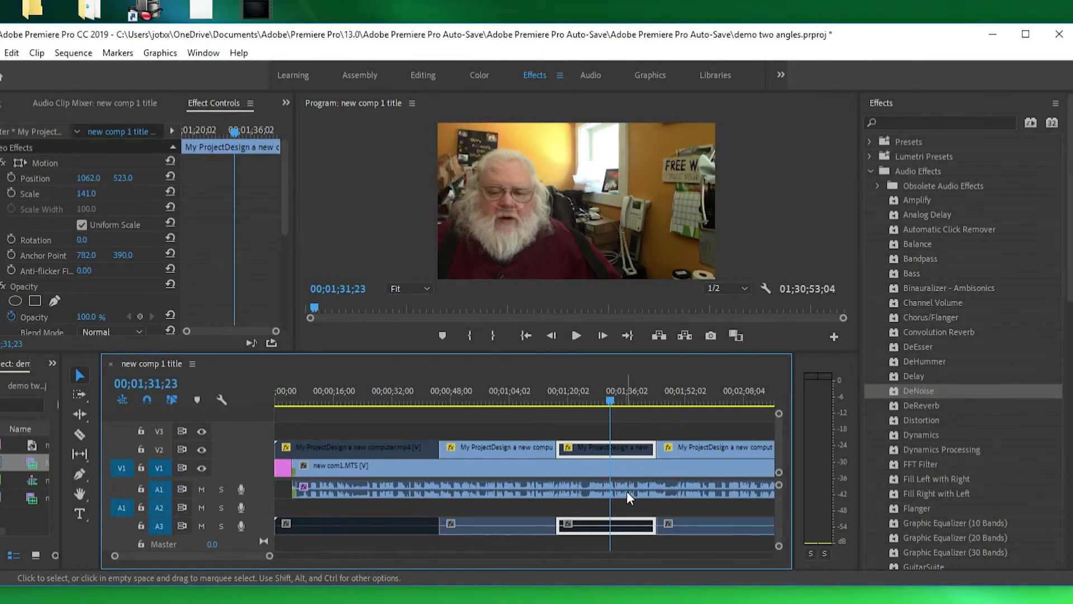
Adjust the audio gain of the second screen-recording segment by -50 dB
{"action": "left_click", "coordinate": [493, 525]}
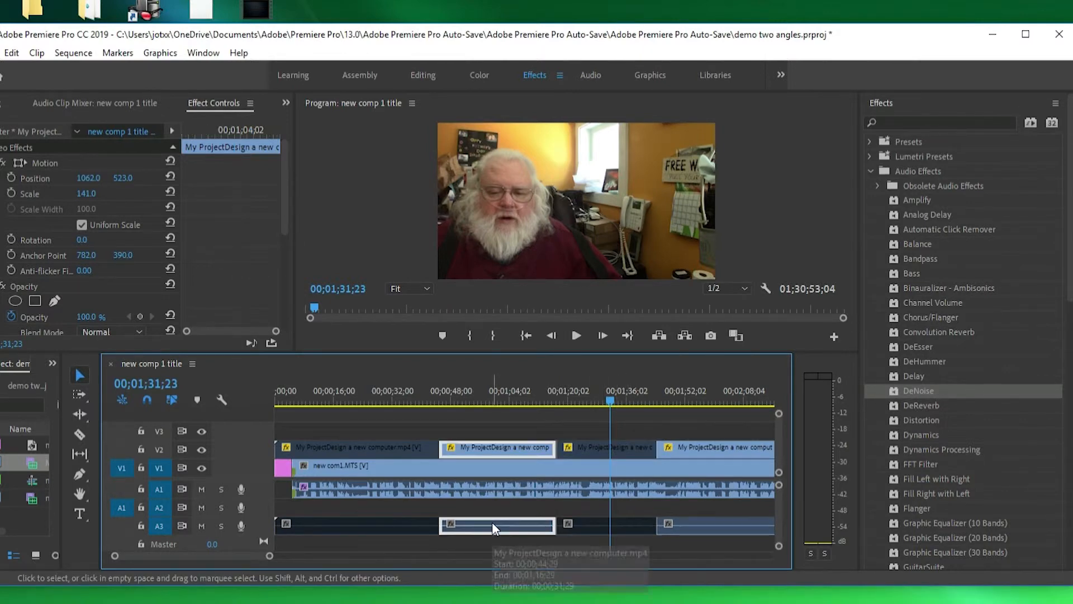
{"action": "right_click", "coordinate": [493, 527]}
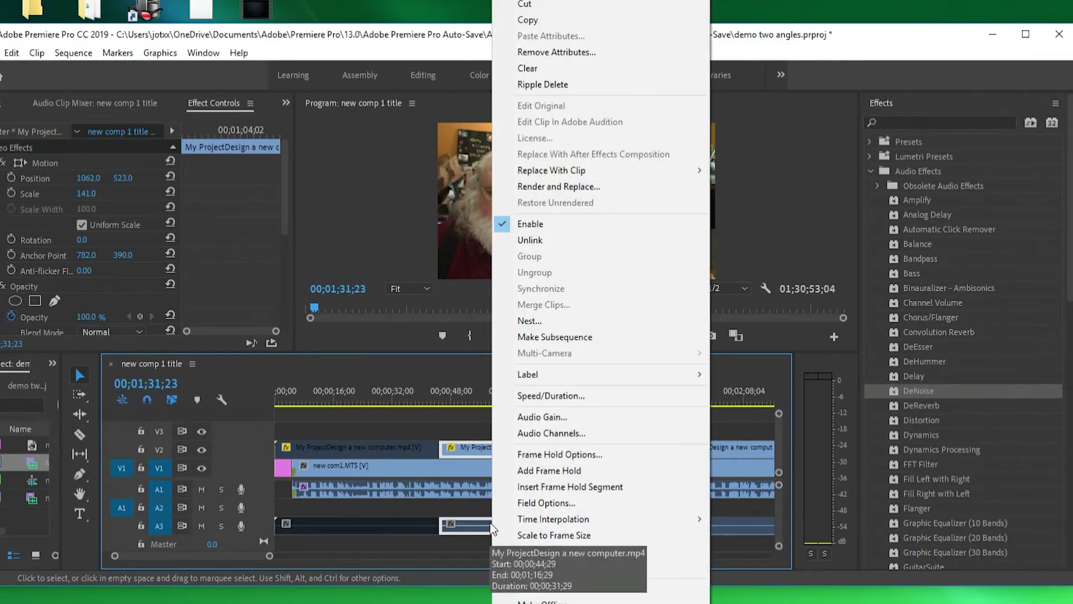
{"action": "left_click", "coordinate": [541, 417]}
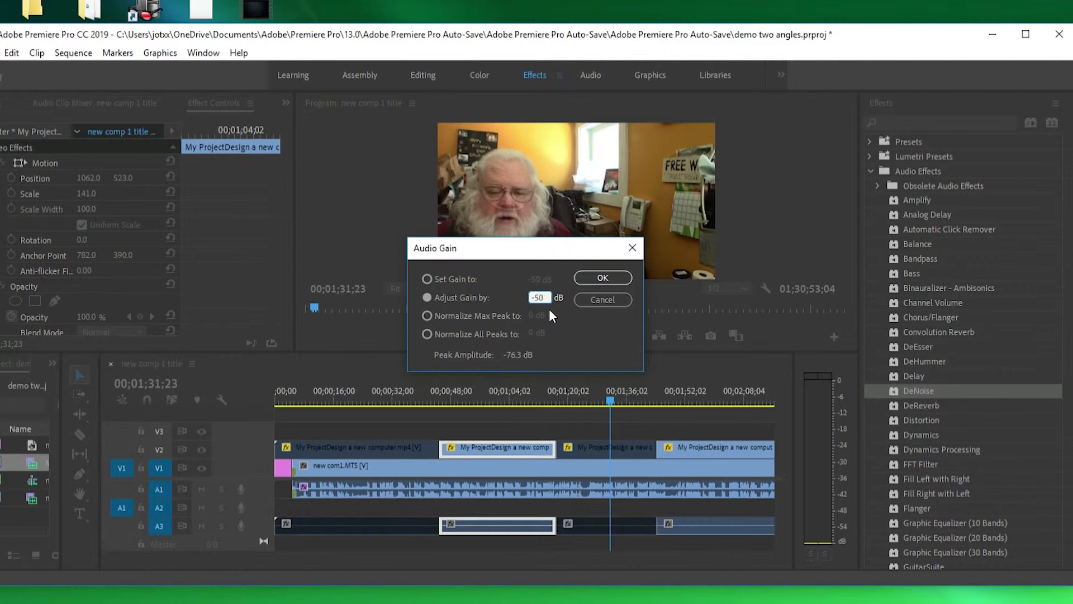
{"action": "key", "text": "Return"}
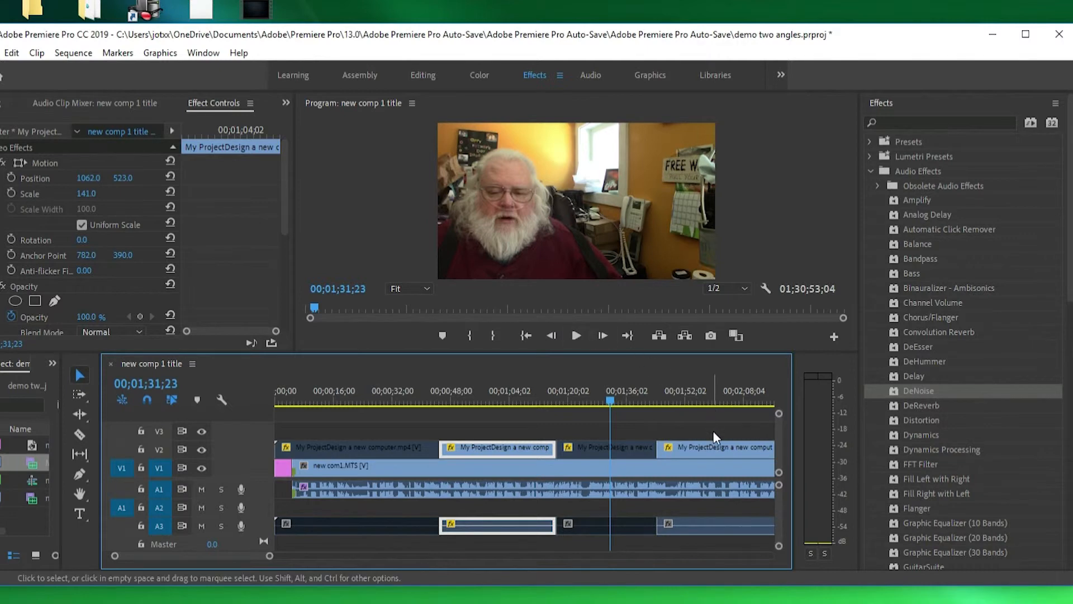
Adjust the audio gain of the last screen-recording segment, starting at 00;01;44;11, by -50 dB
{"action": "left_click", "coordinate": [712, 522]}
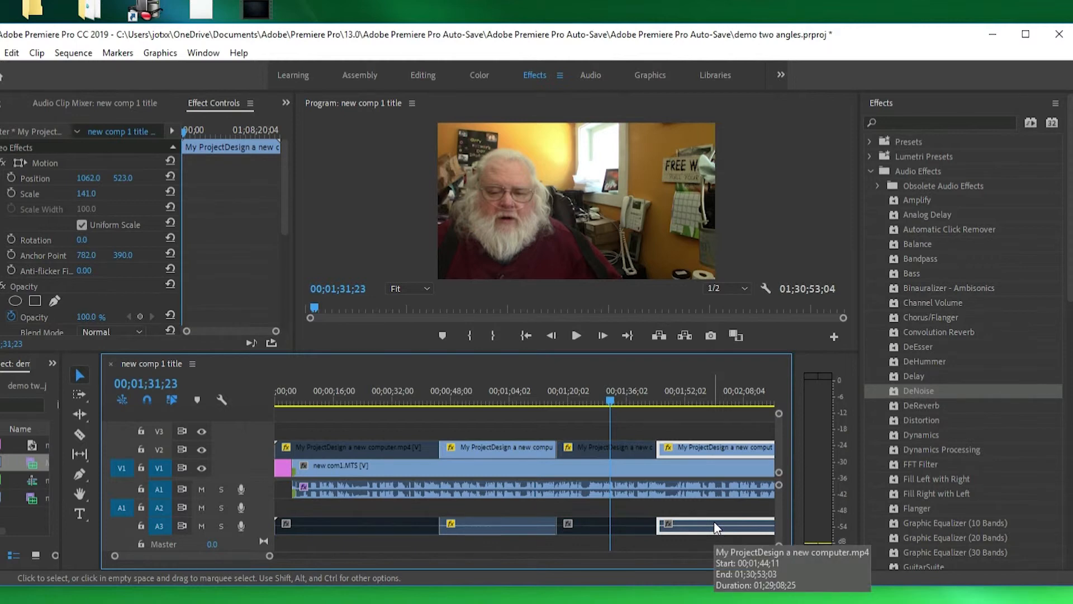
{"action": "right_click", "coordinate": [713, 524]}
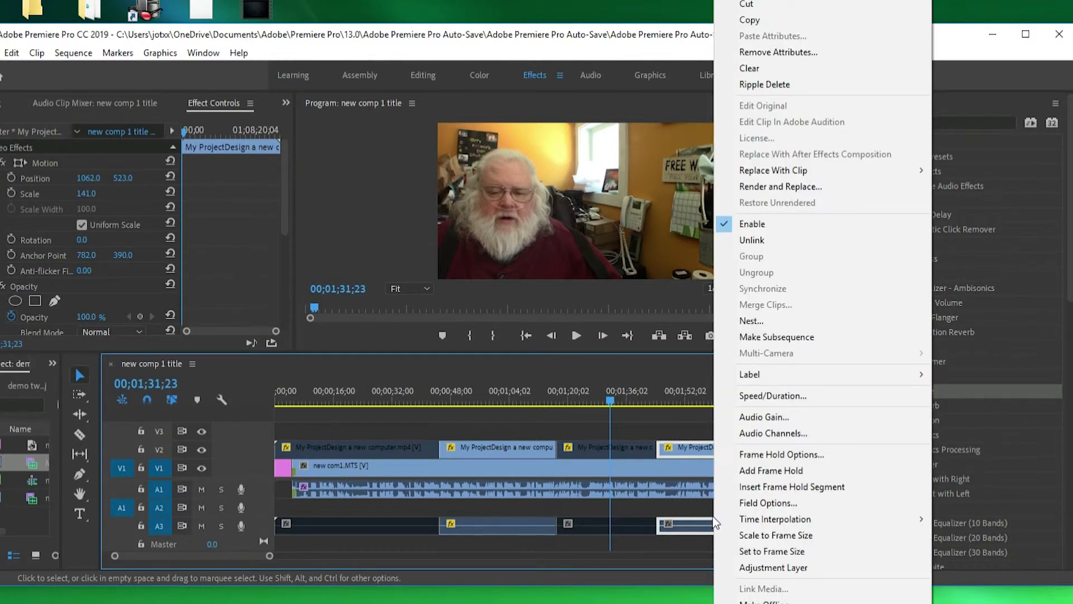
{"action": "left_click", "coordinate": [748, 417]}
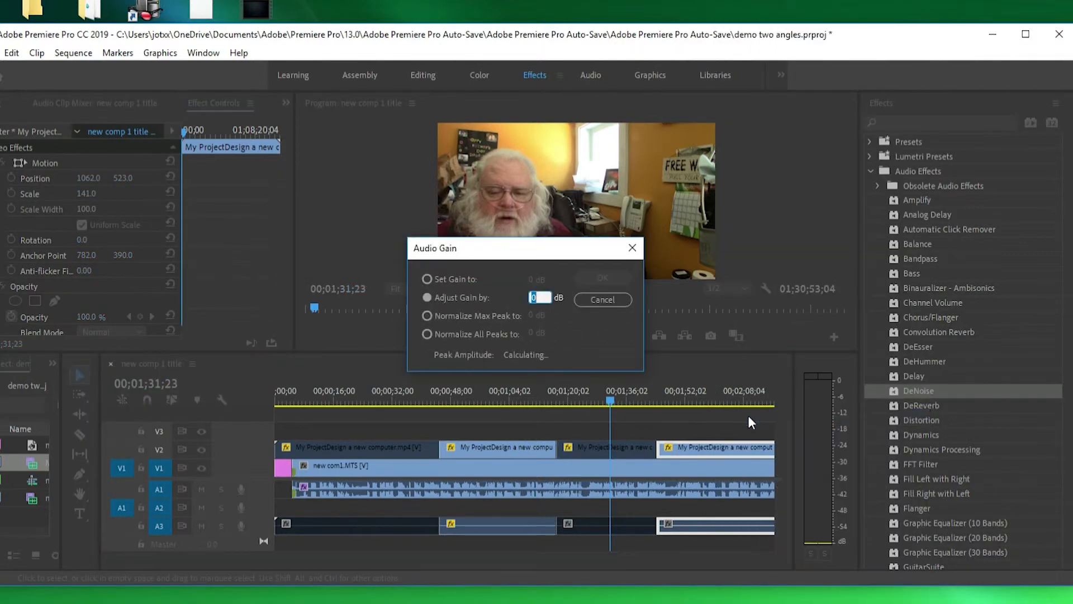
{"action": "type", "text": "-50"}
{"action": "key", "text": "Tab"}
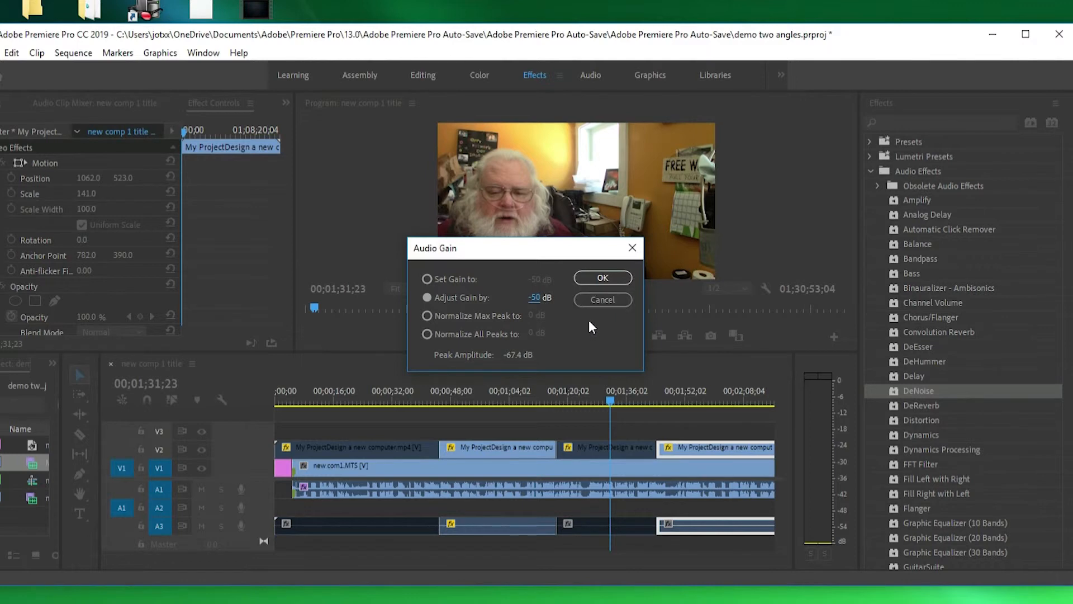
{"action": "left_click", "coordinate": [597, 279]}
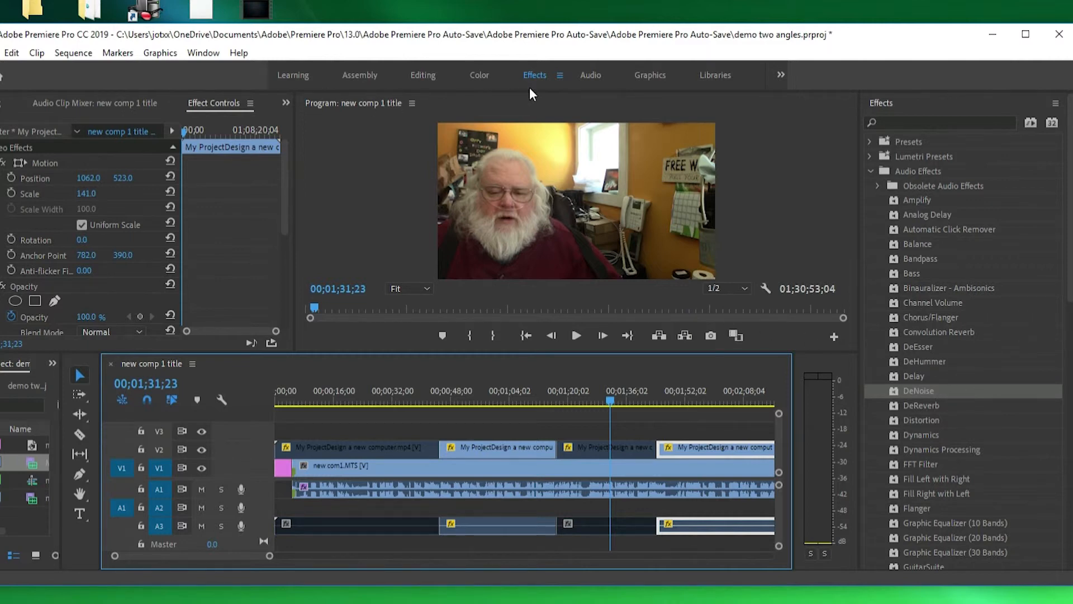
Switch to the Editing workspace and return the playhead to the start of the sequence at 00;00;00;00
{"action": "left_click", "coordinate": [415, 78]}
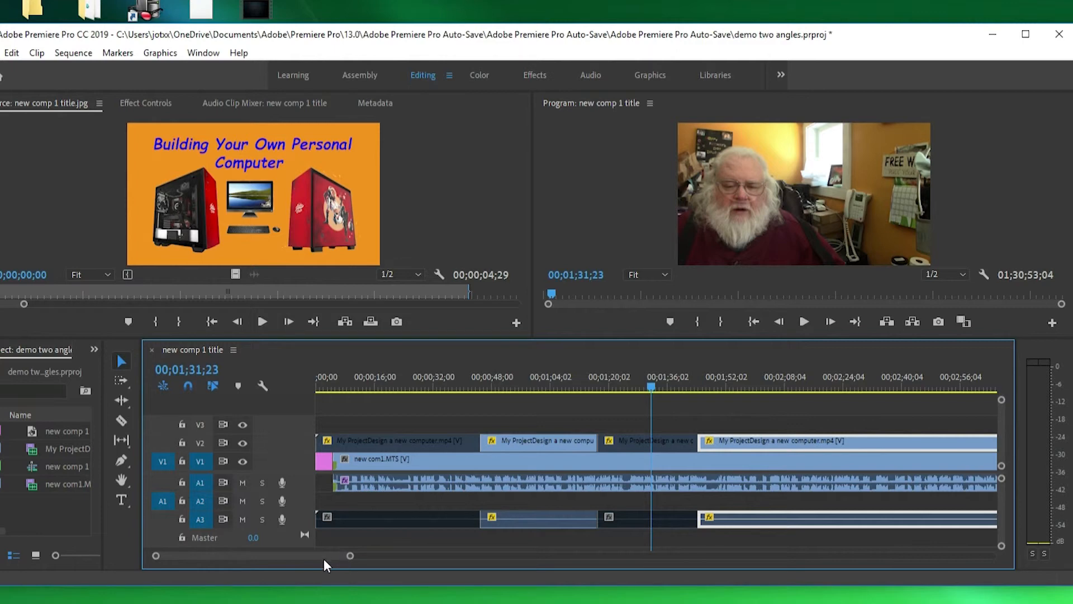
{"action": "mouse_move", "coordinate": [342, 554]}
{"action": "left_mouse_down"}
{"action": "mouse_move", "coordinate": [355, 551]}
{"action": "mouse_move", "coordinate": [336, 557]}
{"action": "left_mouse_up"}
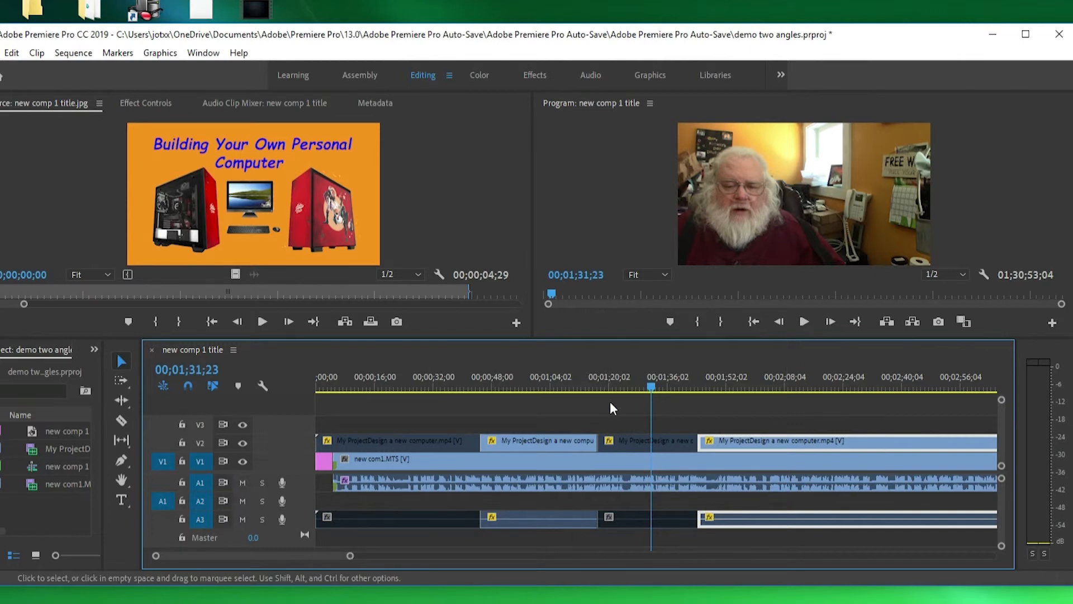
{"action": "mouse_move", "coordinate": [651, 389]}
{"action": "left_mouse_down"}
{"action": "mouse_move", "coordinate": [412, 399]}
{"action": "mouse_move", "coordinate": [668, 391]}
{"action": "left_mouse_up"}
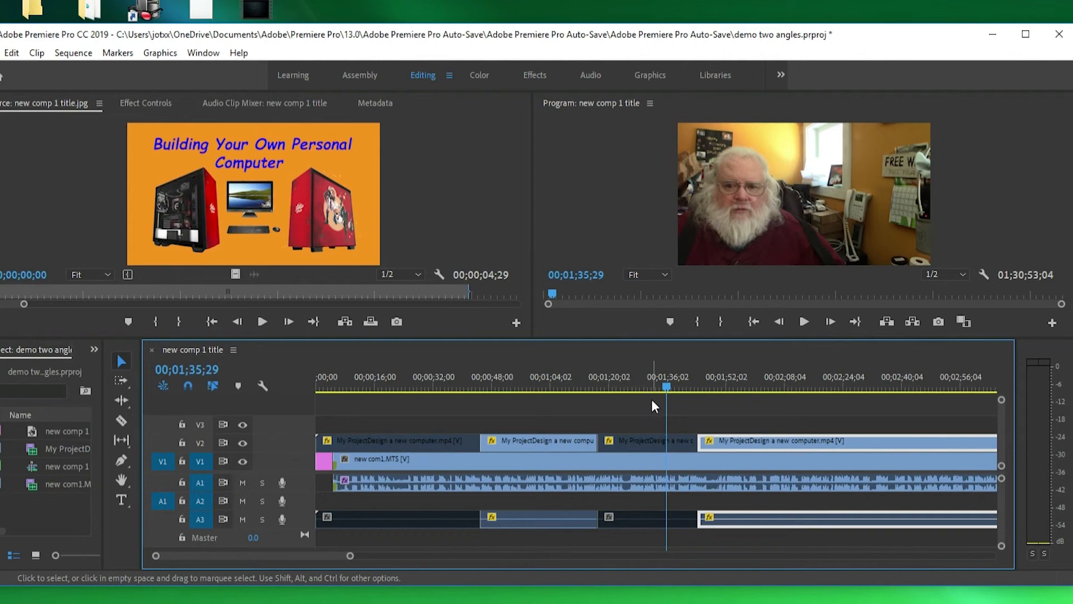
{"action": "left_click_drag", "start_coordinate": [671, 386], "coordinate": [330, 400]}
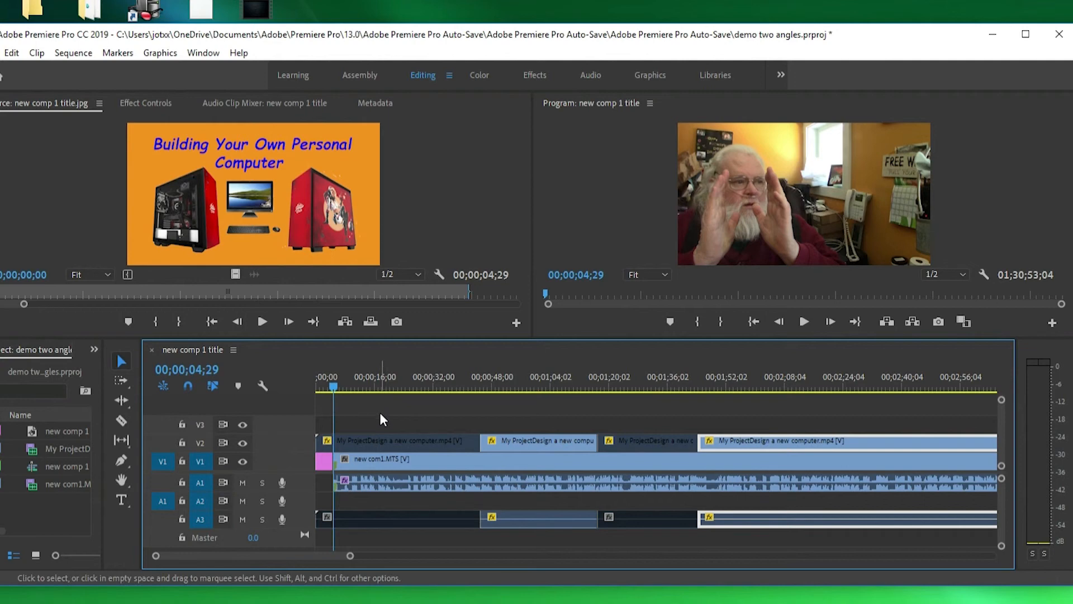
{"action": "left_click_drag", "start_coordinate": [334, 384], "coordinate": [324, 382]}
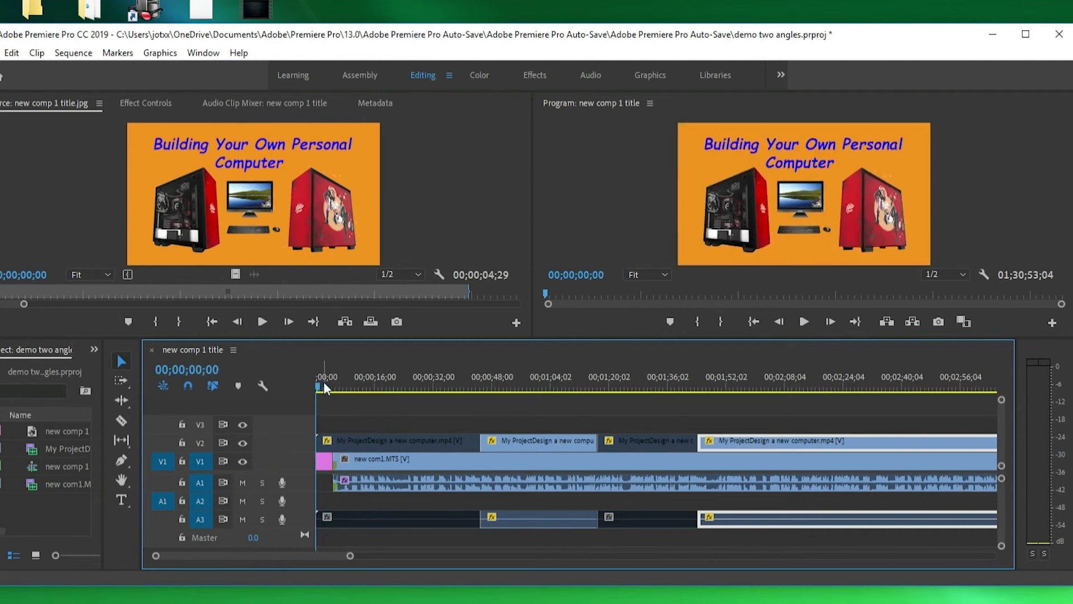